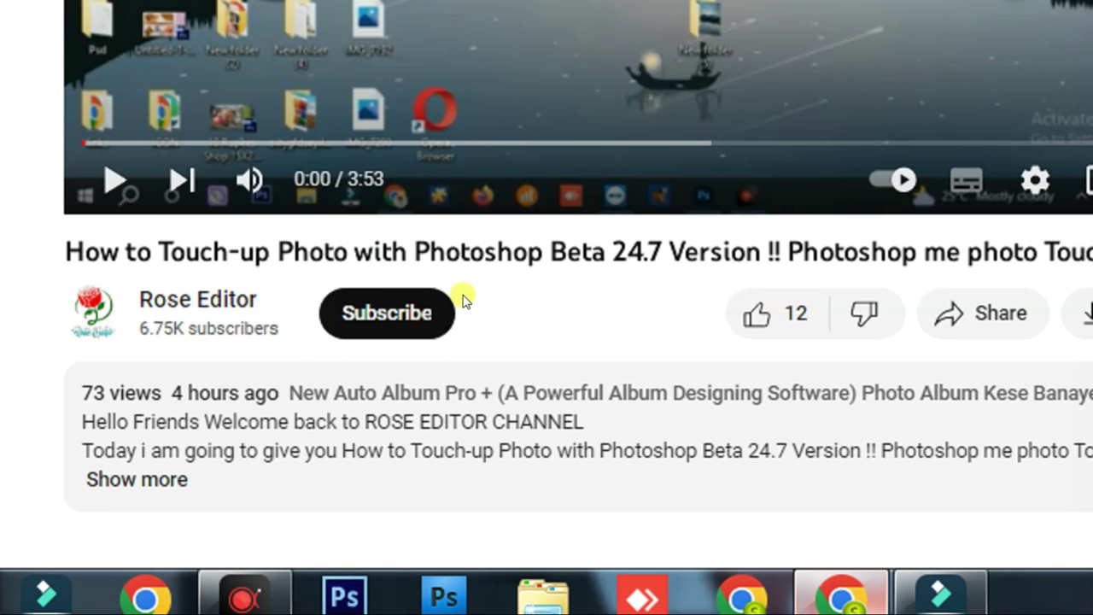
# - Subscribe to the tutorial's YouTube channel and set its notifications to All
pyautogui.moveTo(469, 268)
pyautogui.mouseDown()
pyautogui.moveTo(478, 359)
pyautogui.moveTo(461, 264)
pyautogui.mouseUp()
pyautogui.click(422, 318)
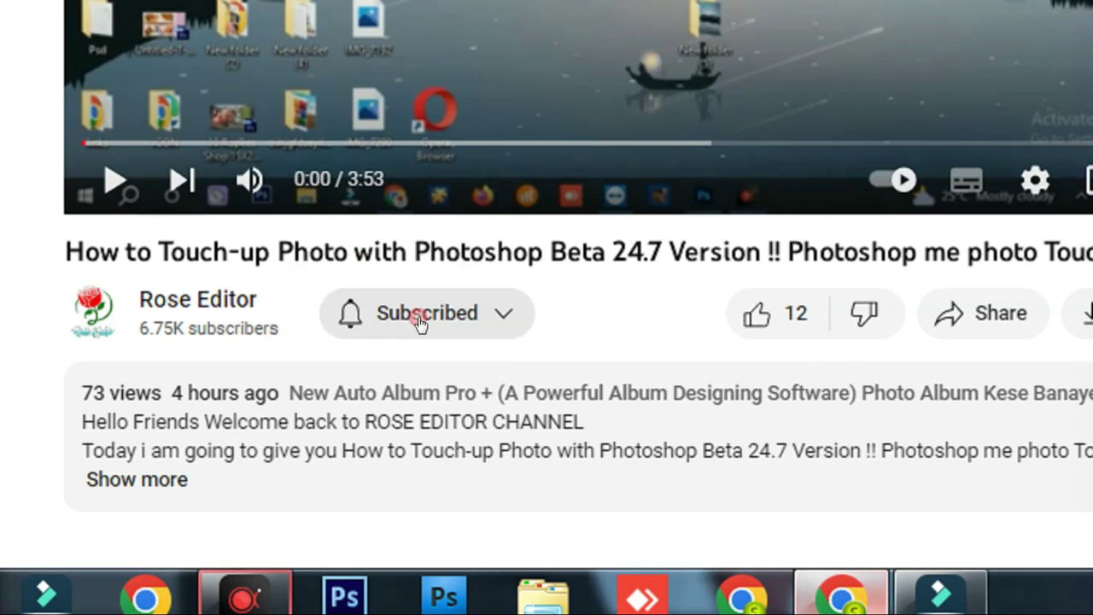
pyautogui.click(488, 313)
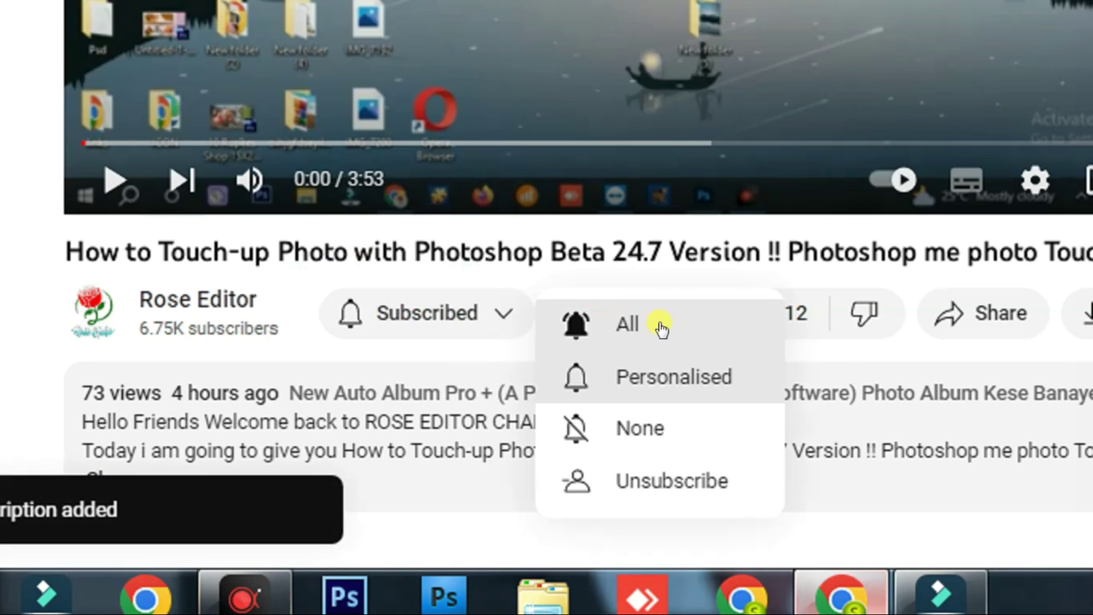
pyautogui.click(649, 327)
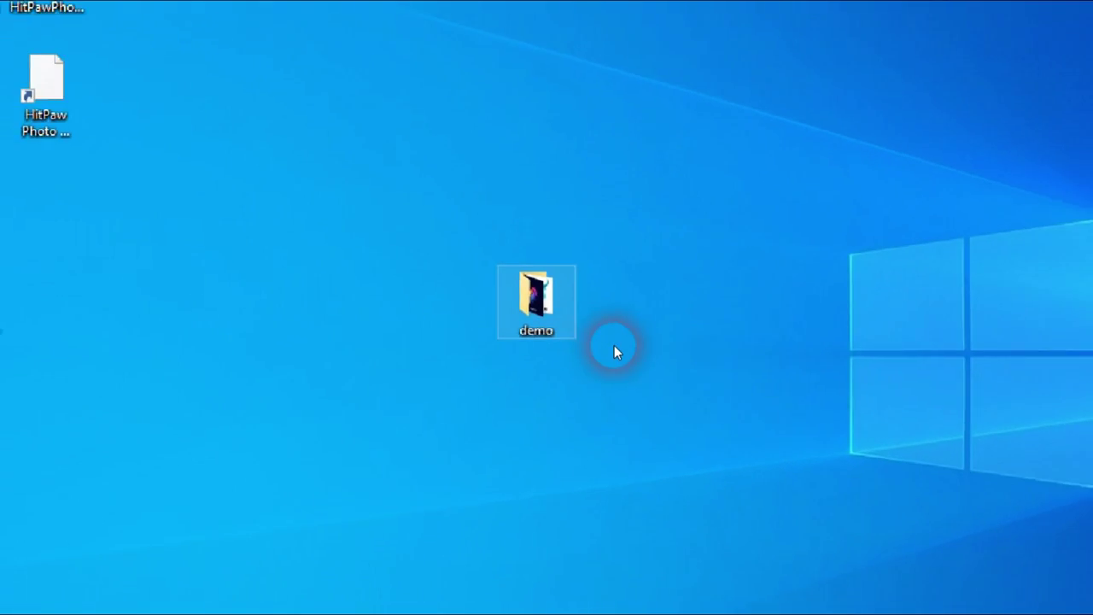
# - Open the demo folder and check the black-and-white bride photo's details
pyautogui.doubleClick(547, 307)
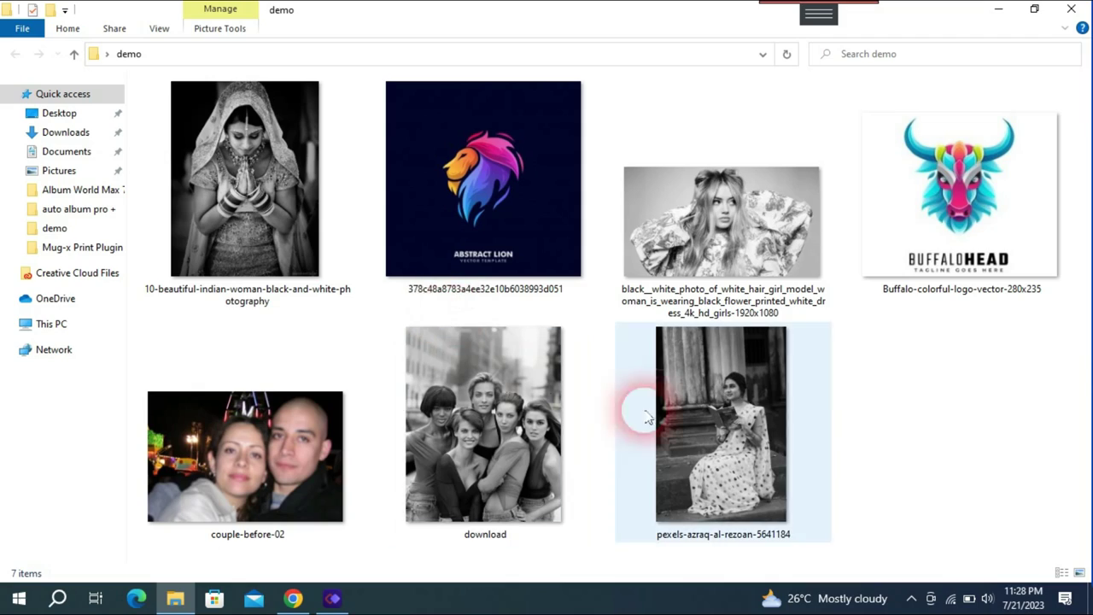
pyautogui.click(913, 439)
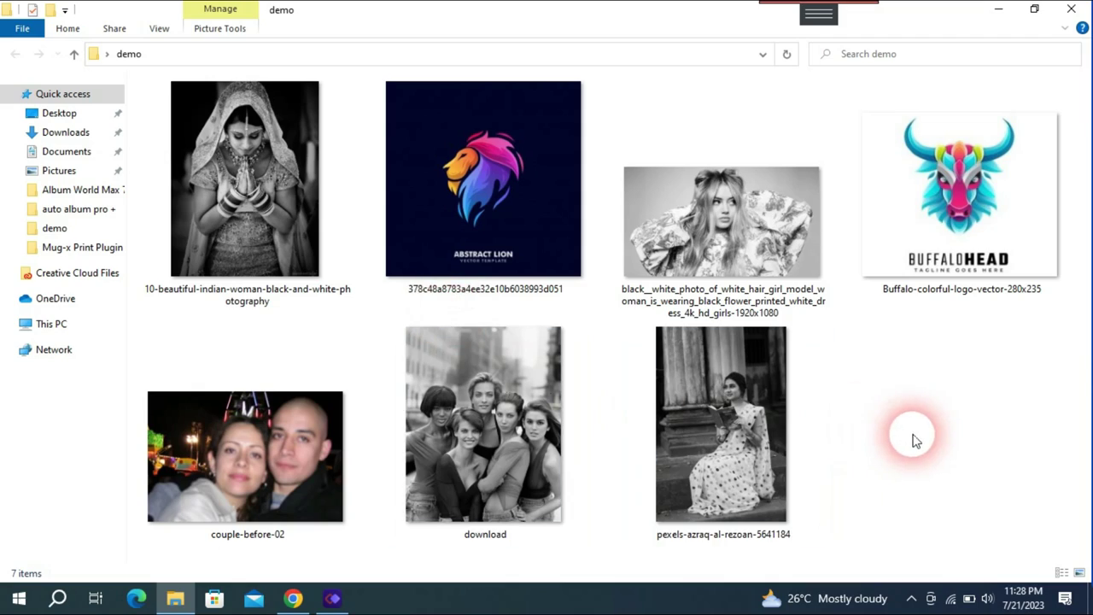
pyautogui.click(262, 198)
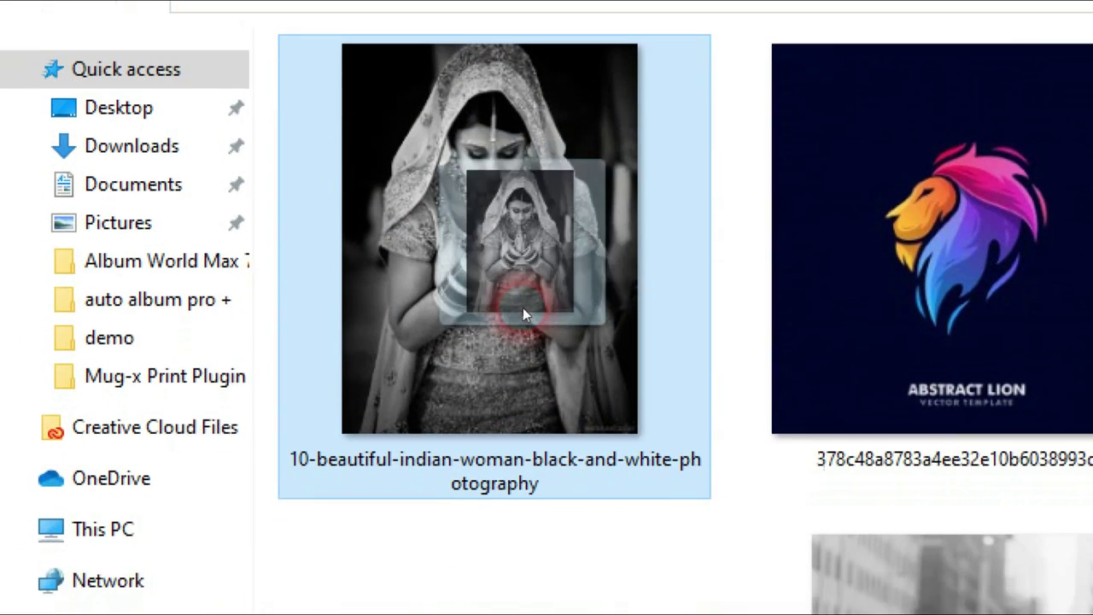
pyautogui.moveTo(523, 315); pyautogui.dragTo(537, 314)
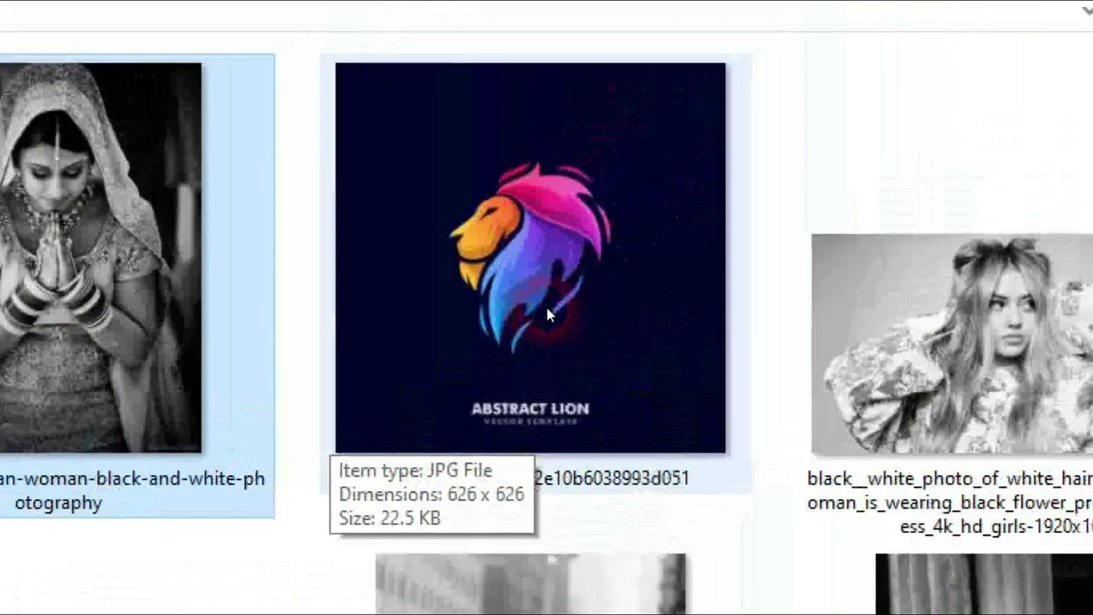
# - Inspect the lion logo, model, couple-before-02, download and seated woman images
pyautogui.click(548, 313)
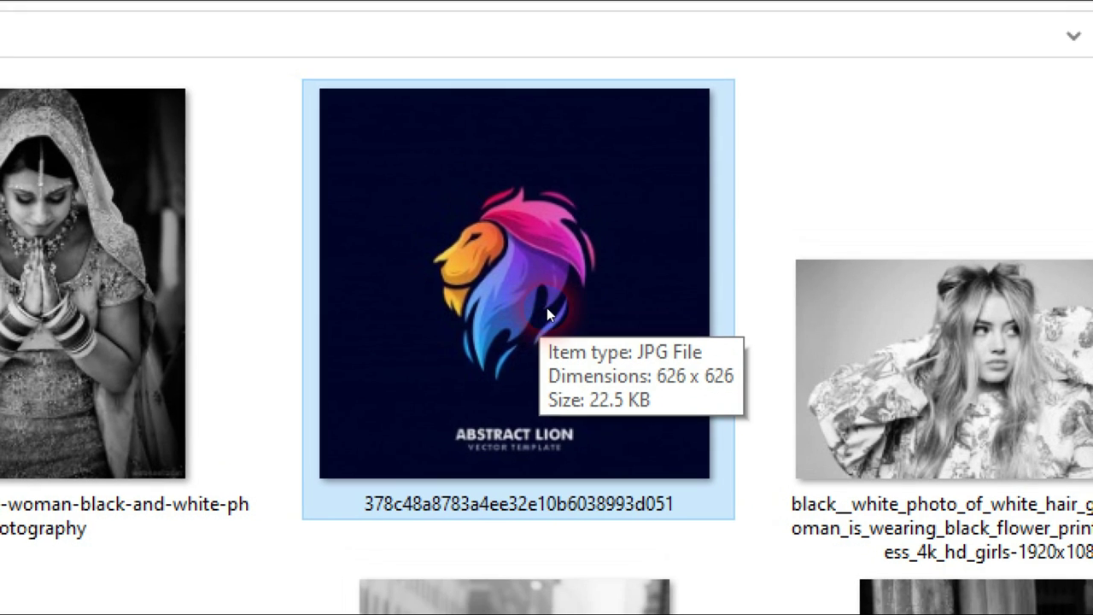
pyautogui.click(546, 314)
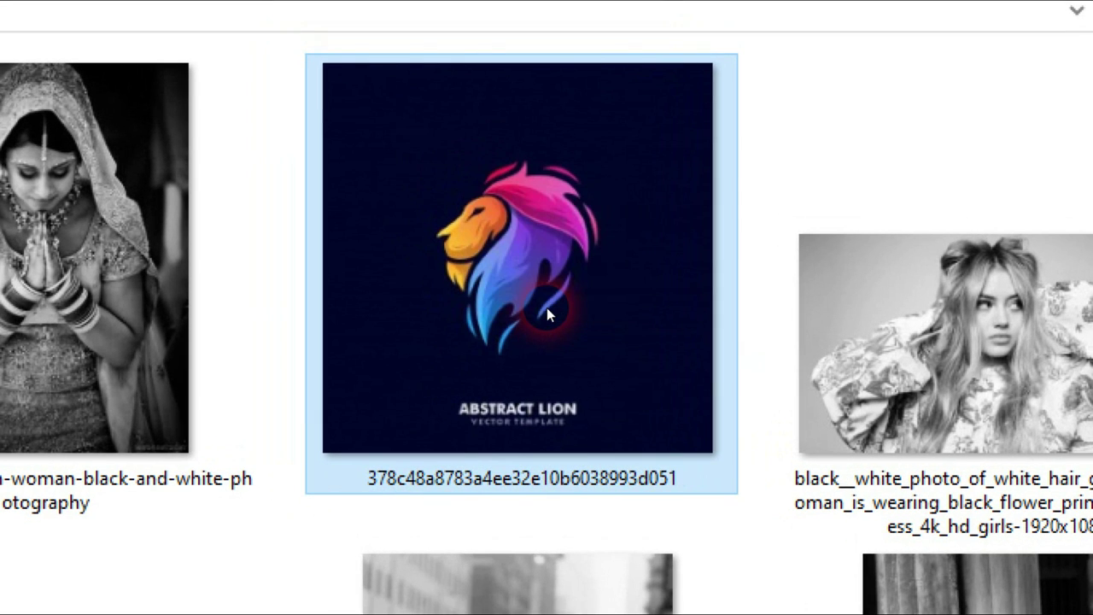
pyautogui.click(547, 314)
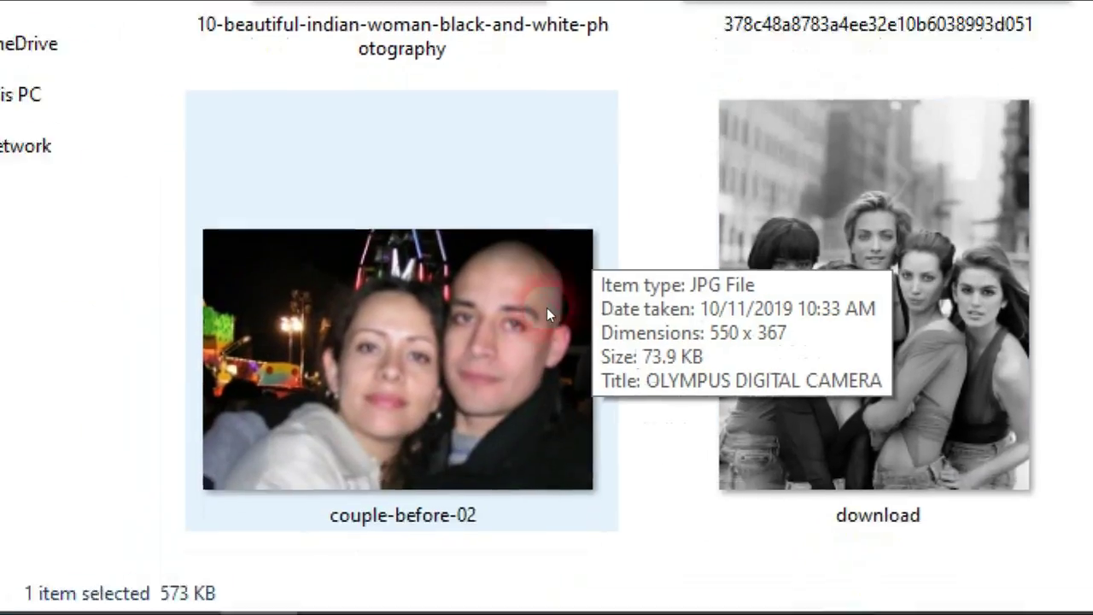
pyautogui.click(548, 313)
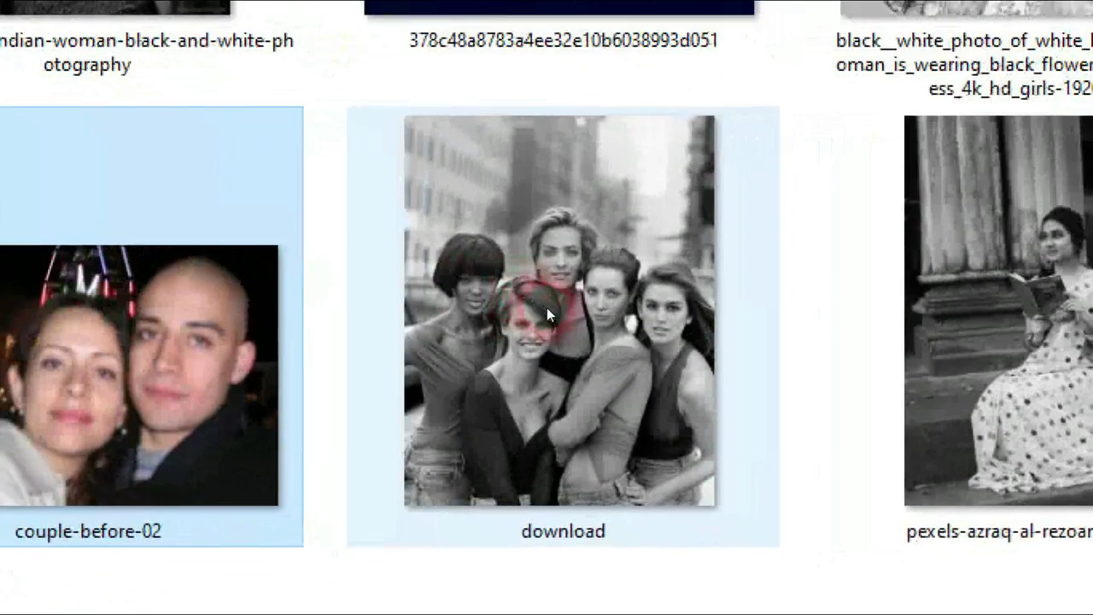
pyautogui.click(548, 315)
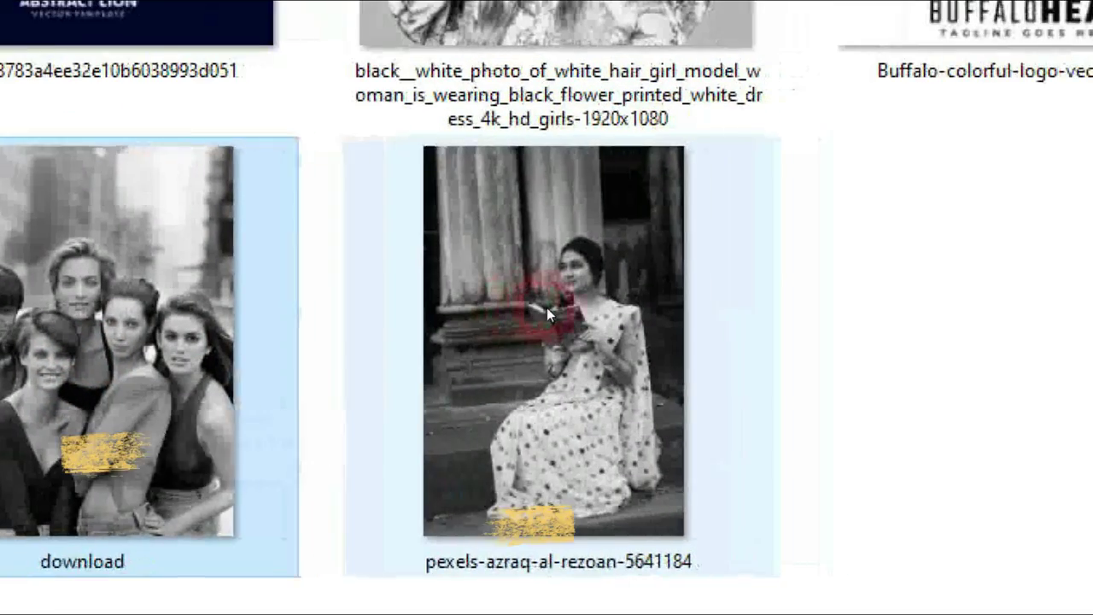
pyautogui.click(548, 314)
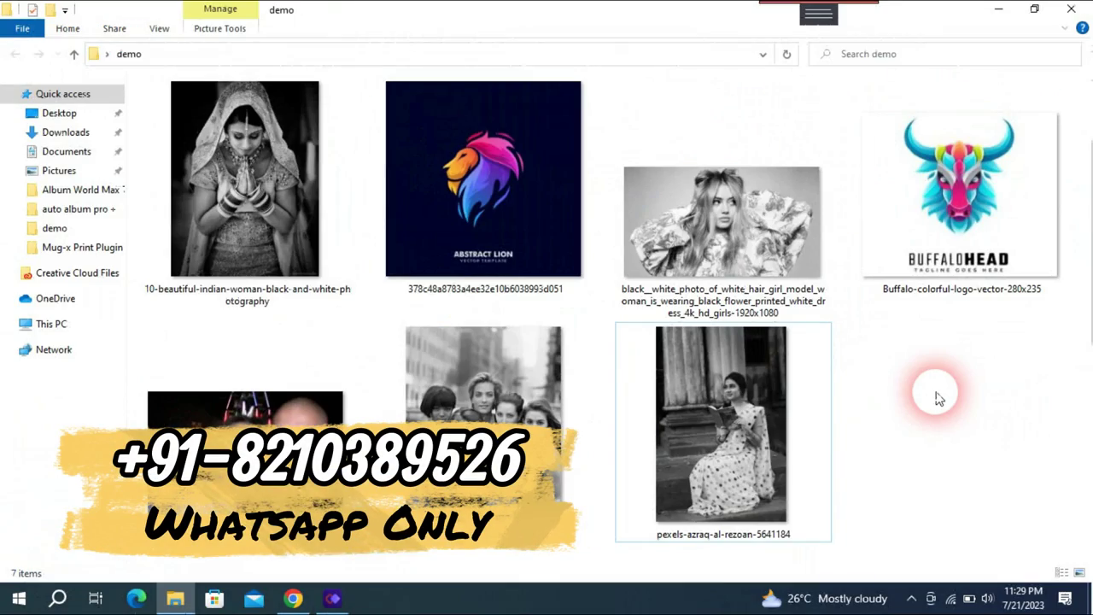
pyautogui.click(333, 599)
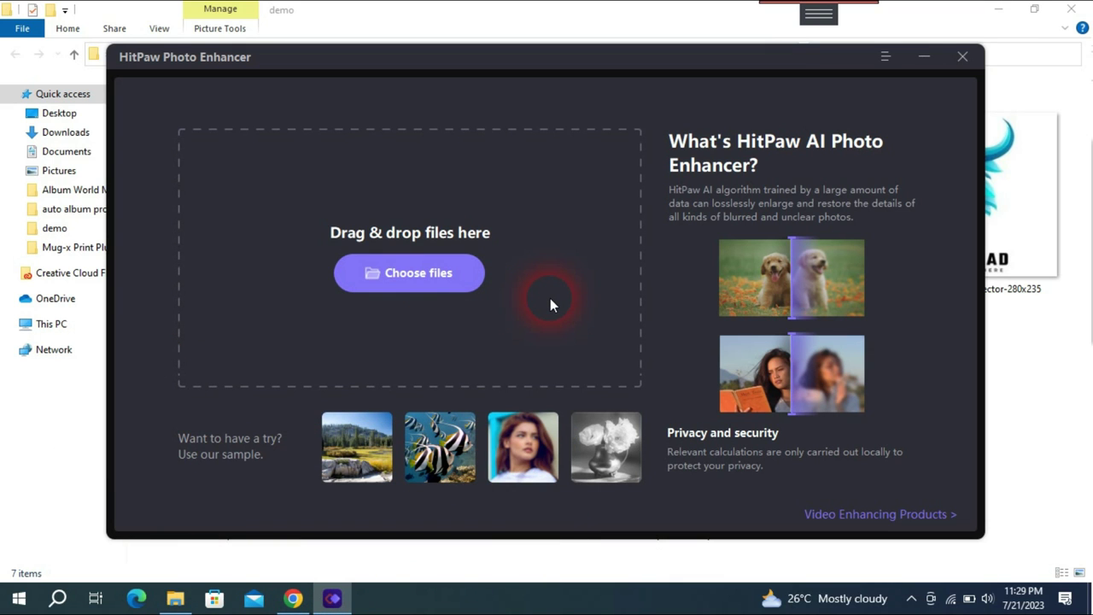
# - Import the black-and-white bride photo into the enhancer, browsing with extra large icons
pyautogui.moveTo(650, 65); pyautogui.dragTo(646, 76)
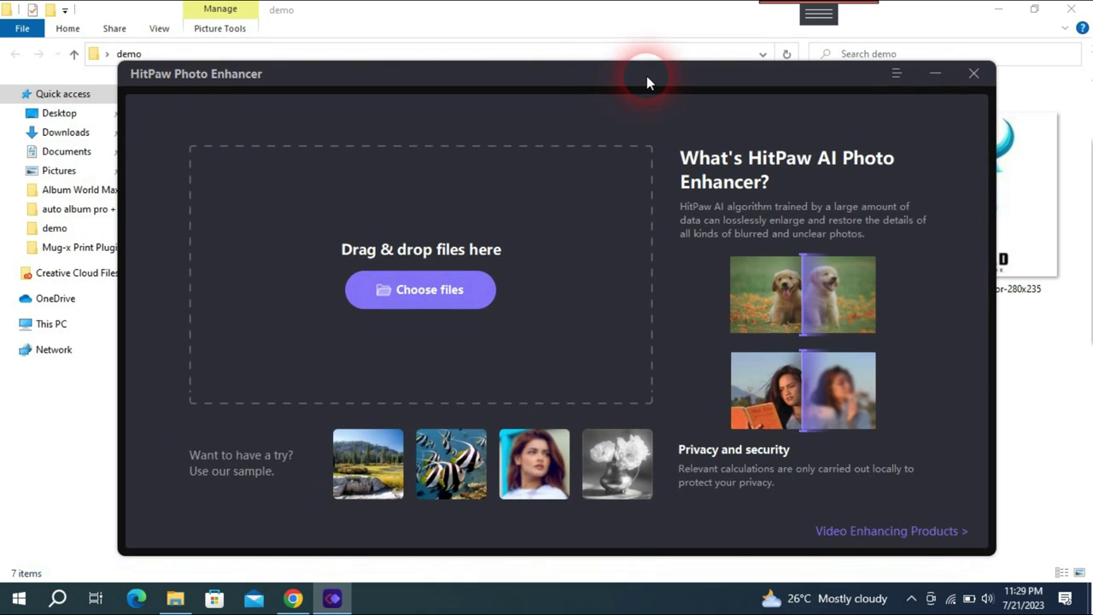
pyautogui.click(431, 308)
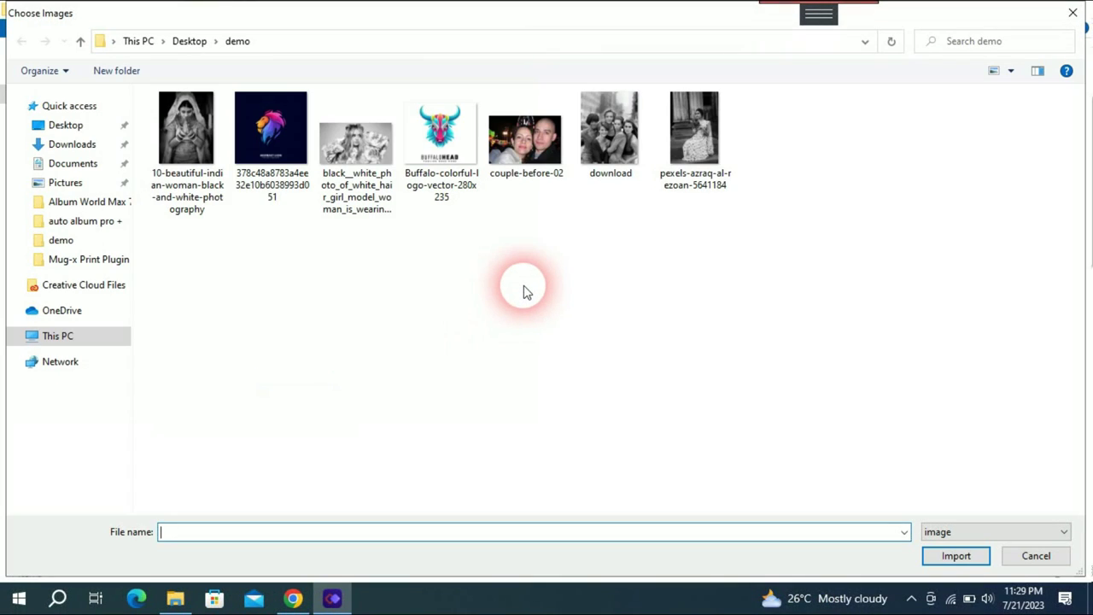
pyautogui.rightClick(526, 291)
pyautogui.click(720, 296)
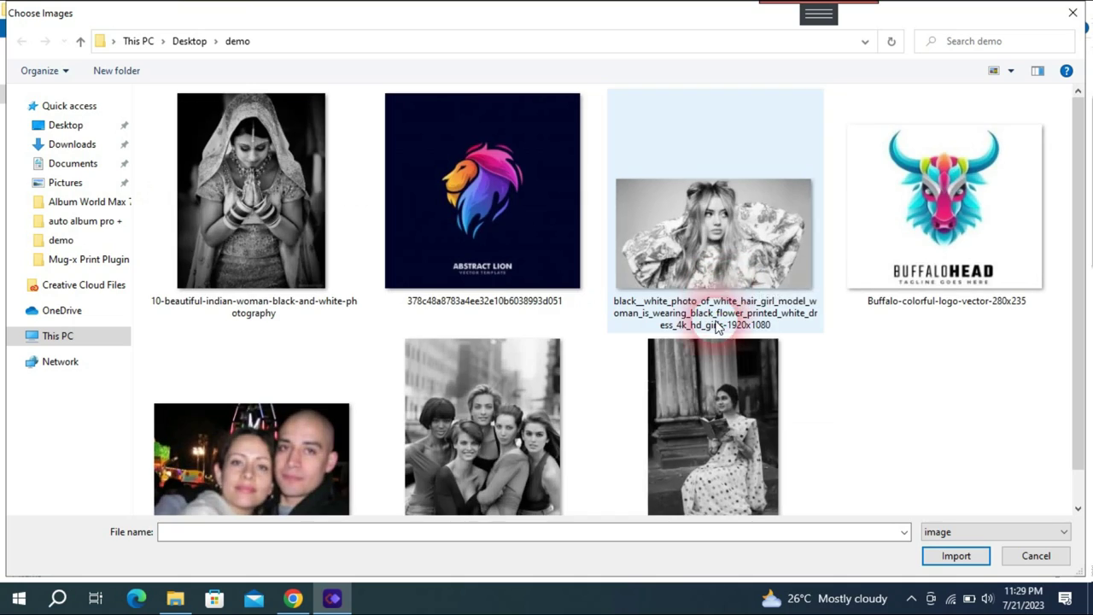
pyautogui.click(270, 217)
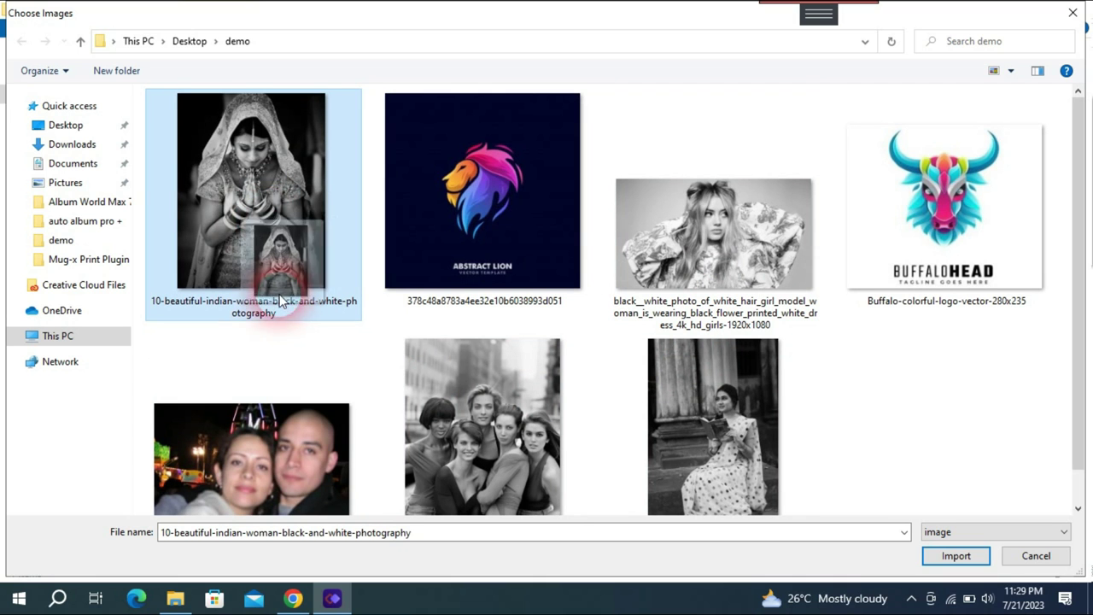
pyautogui.doubleClick(263, 254)
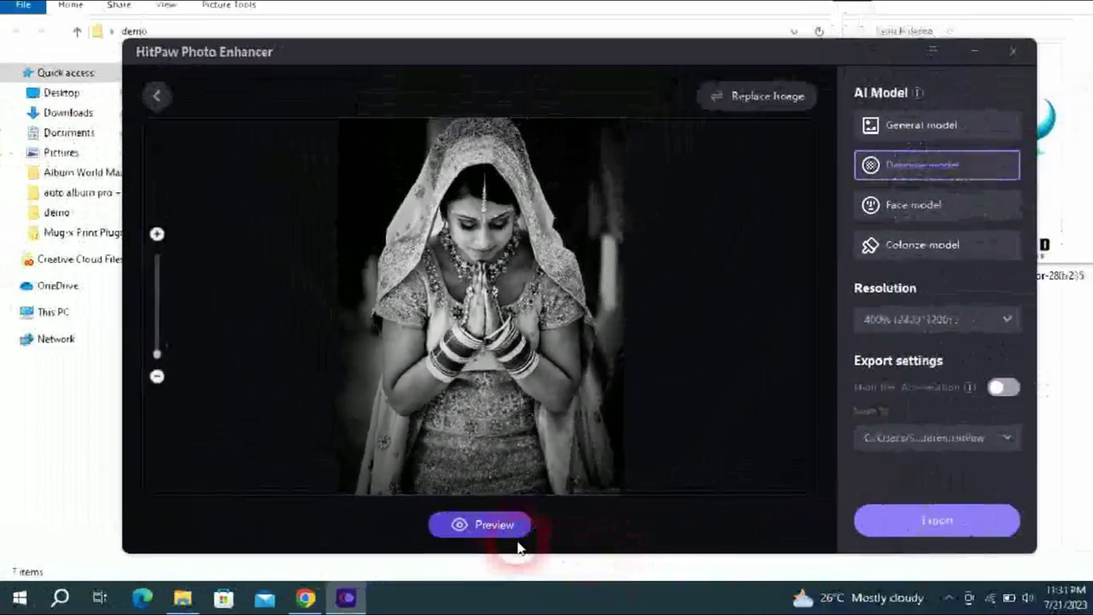
# - Generate the 400% Colorize preview of the bride photo at 2420*3200
pyautogui.click(518, 536)
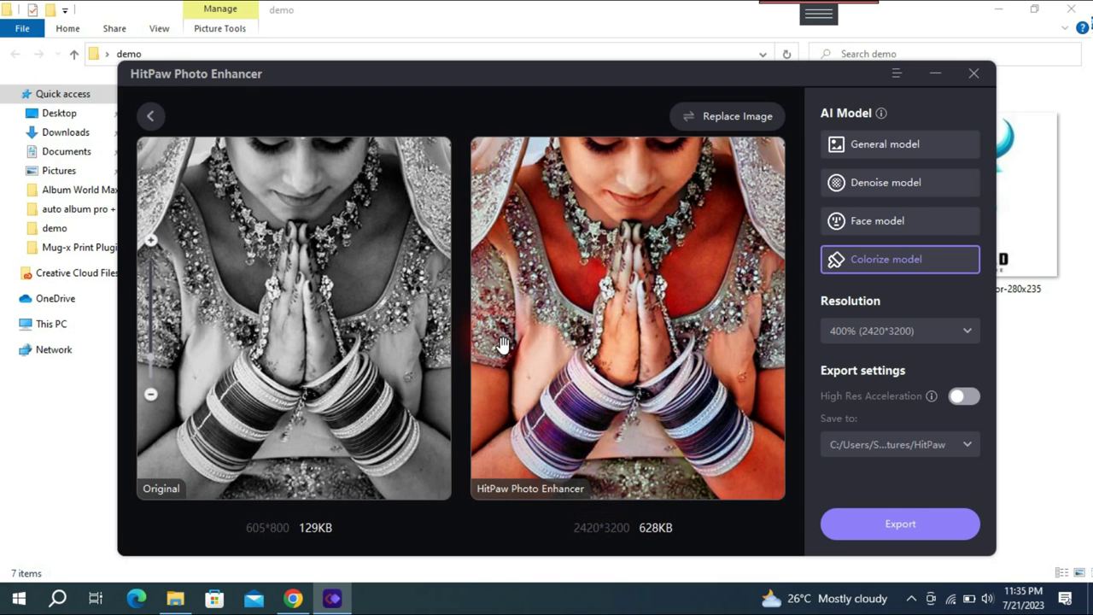
# - Export the colorized bride photo and dismiss the confirmation
pyautogui.scroll(-3, 462, 300)
pyautogui.scroll(-3, 479, 328)
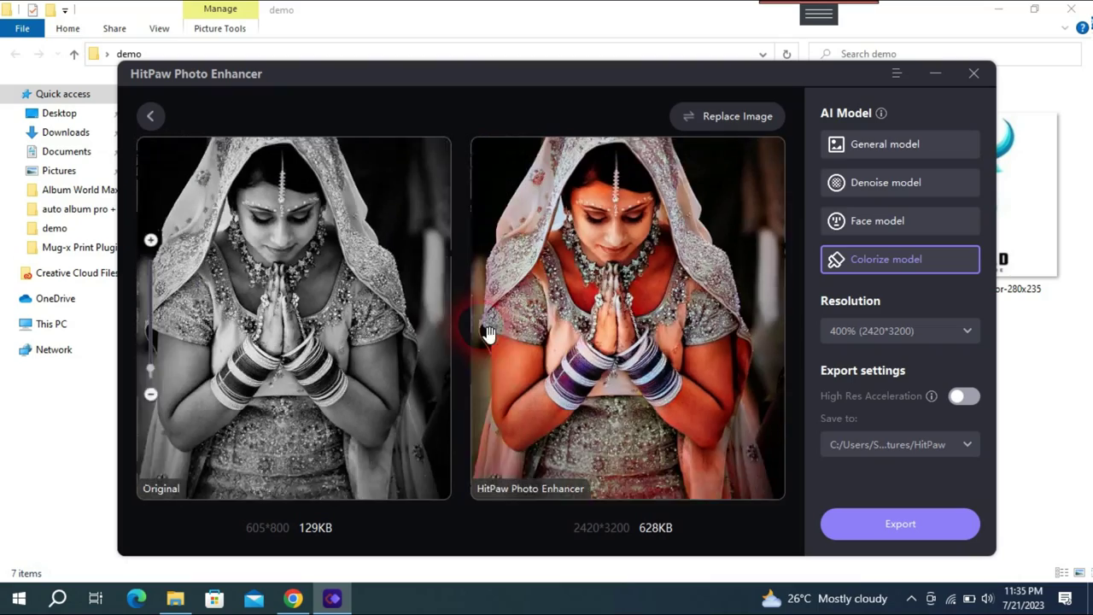
pyautogui.scroll(-1, 579, 331)
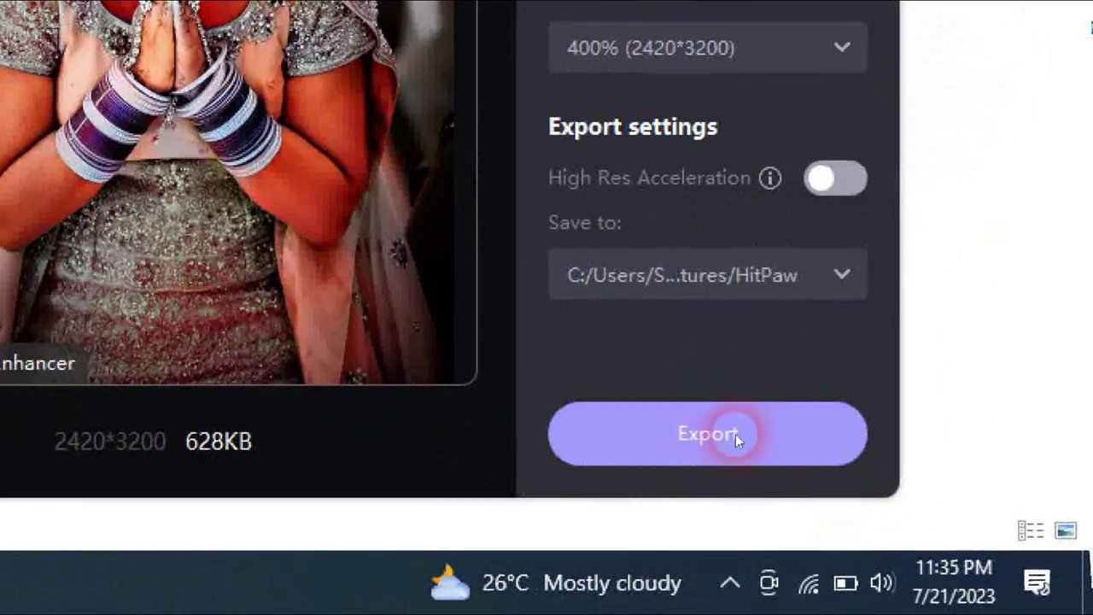
pyautogui.click(736, 434)
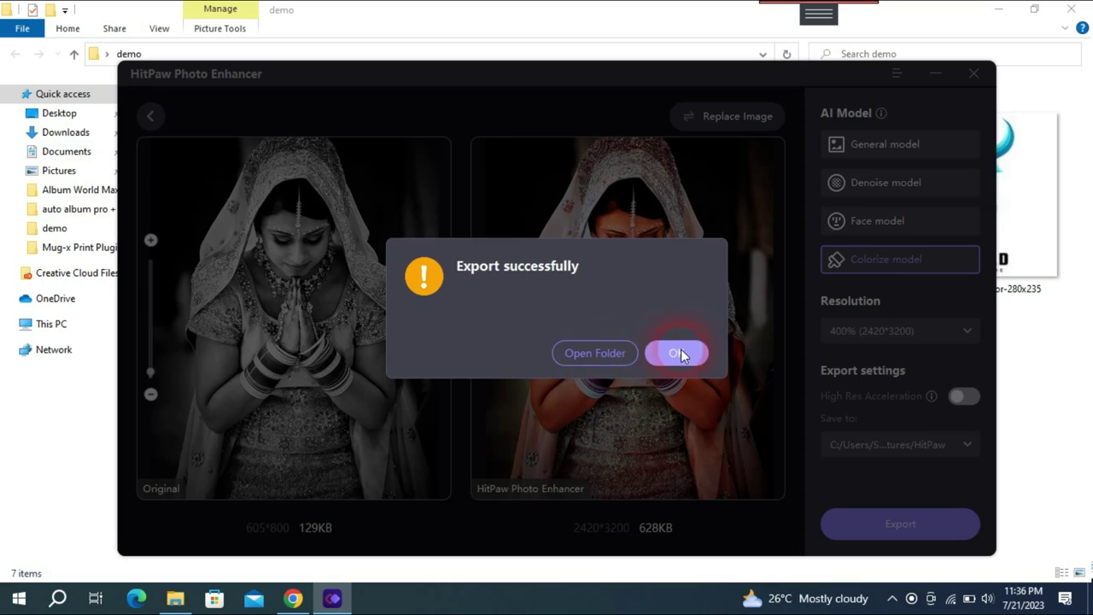
pyautogui.click(679, 353)
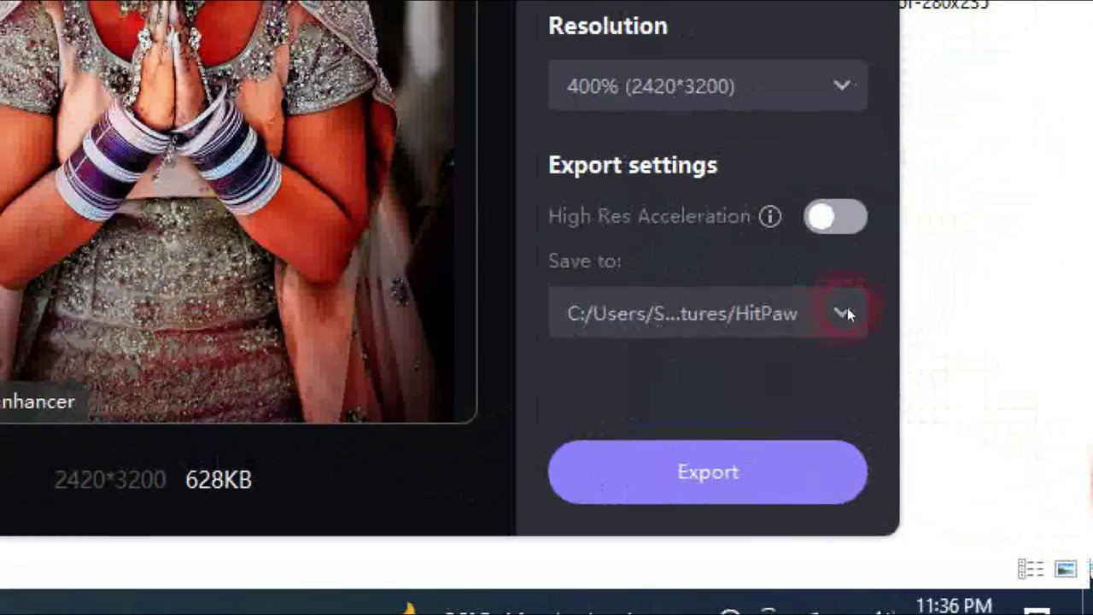
# - Set the save location to Pictures\HitPaw and return to the start screen
pyautogui.click(970, 442)
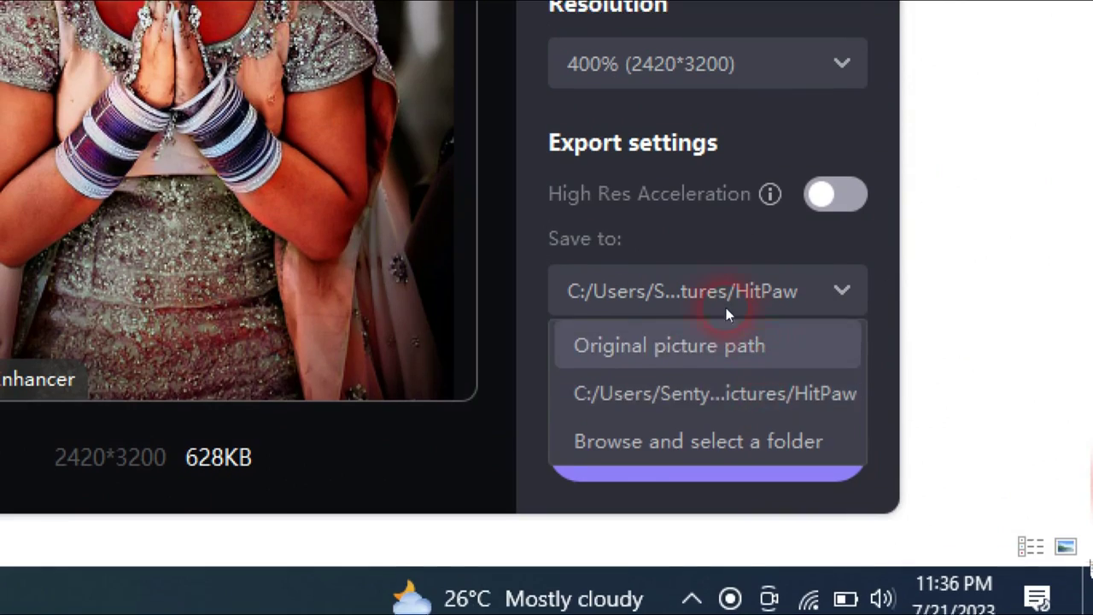
pyautogui.click(697, 309)
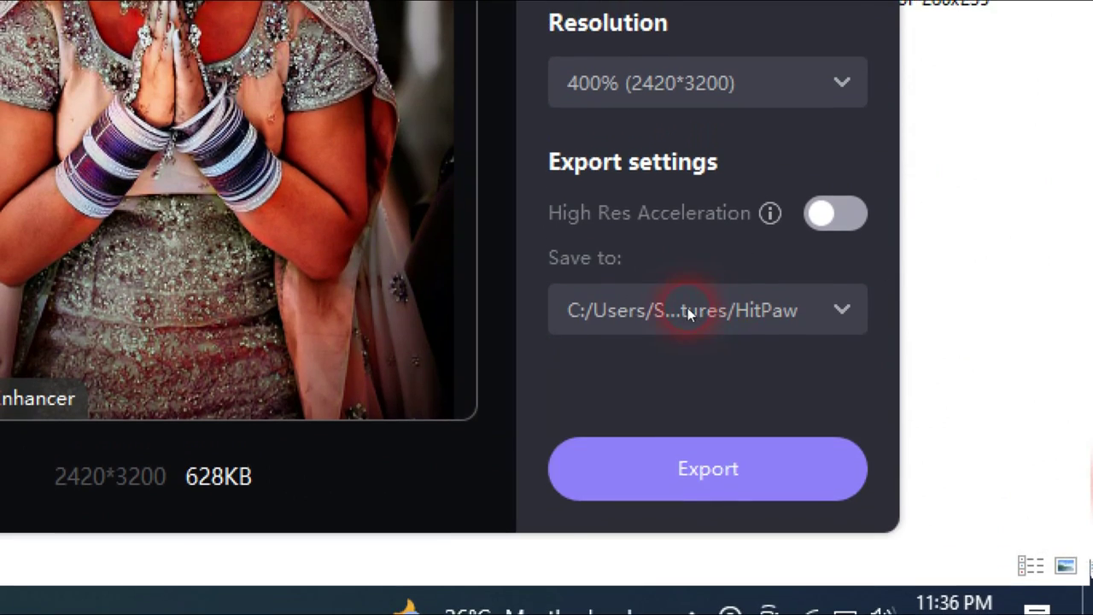
pyautogui.click(688, 310)
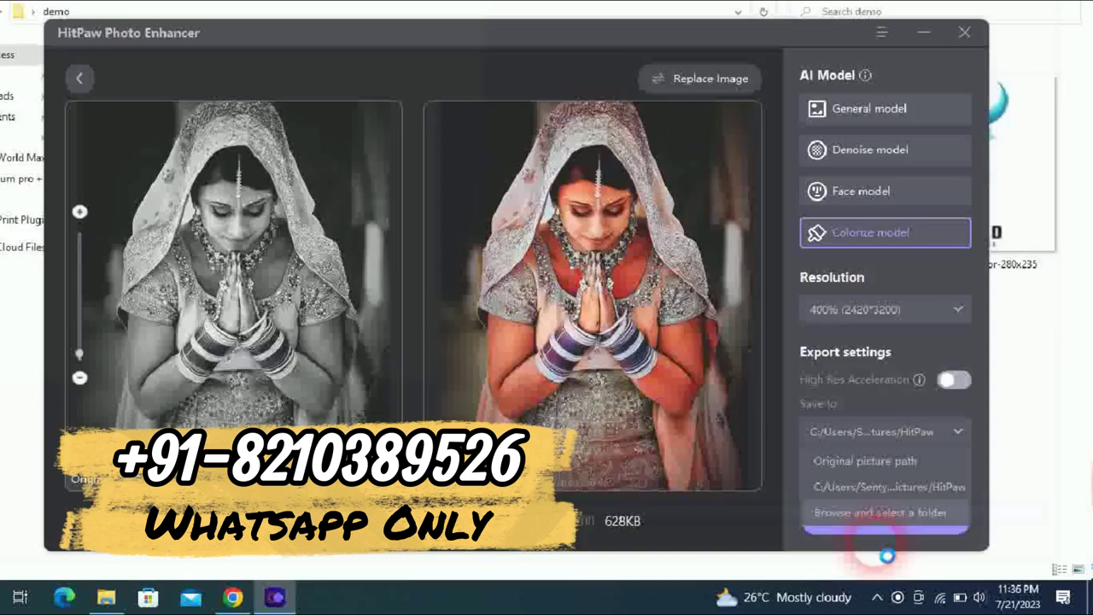
pyautogui.click(672, 432)
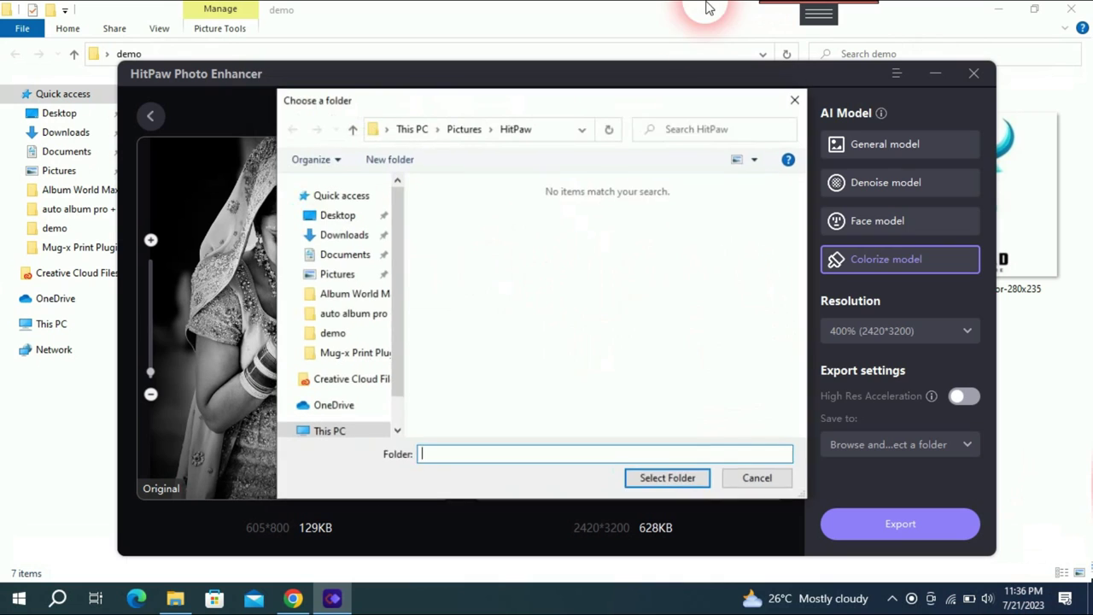
pyautogui.click(790, 484)
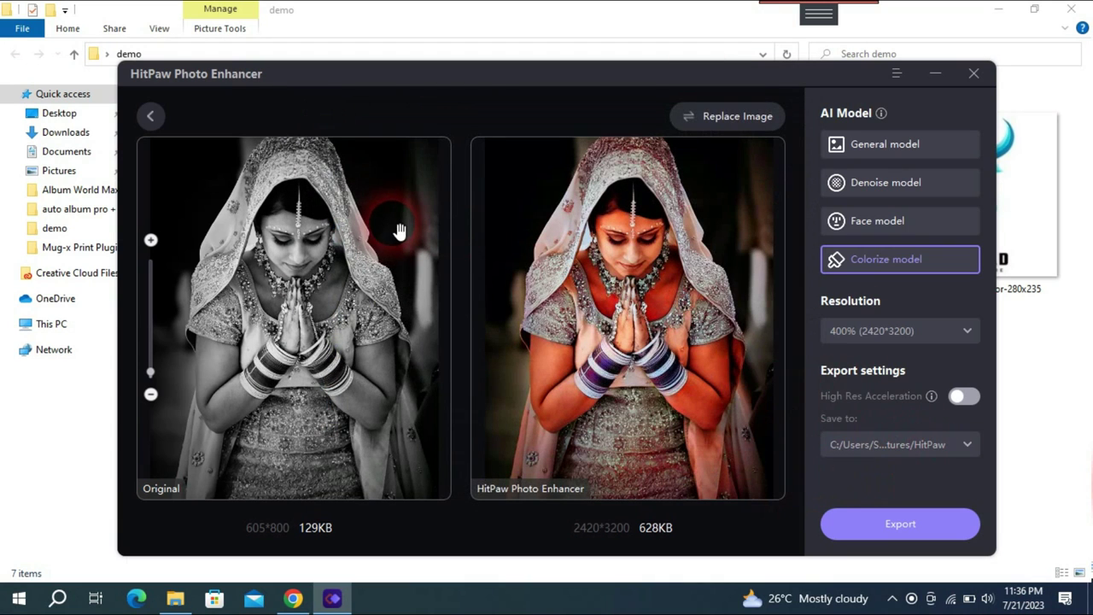
pyautogui.click(150, 117)
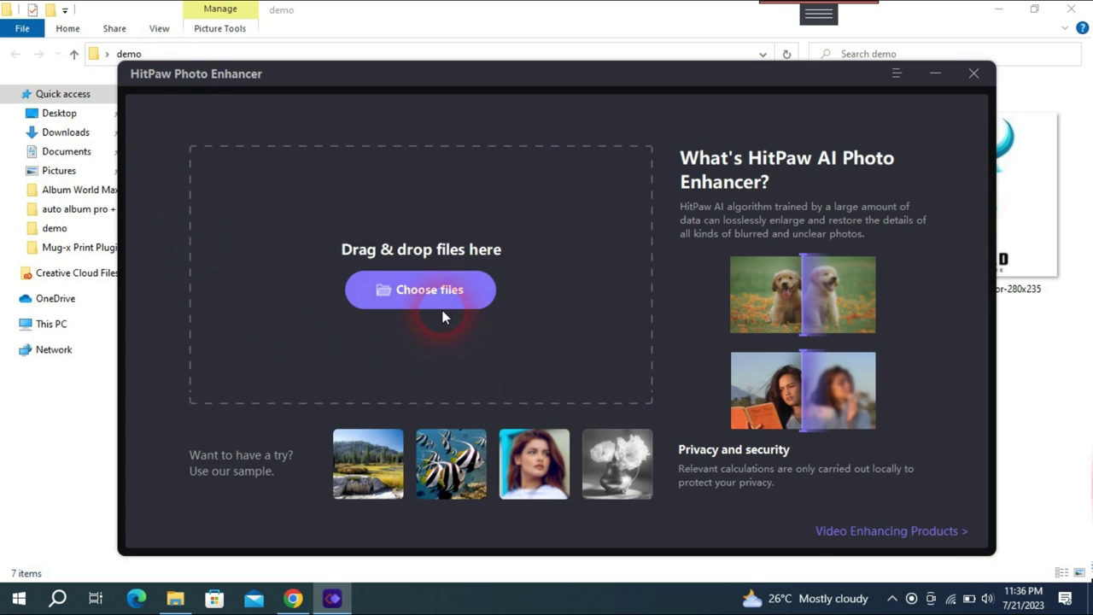
# - Load the Buffalo Head logo, zoom in, and choose the General model at 400%
pyautogui.click(466, 396)
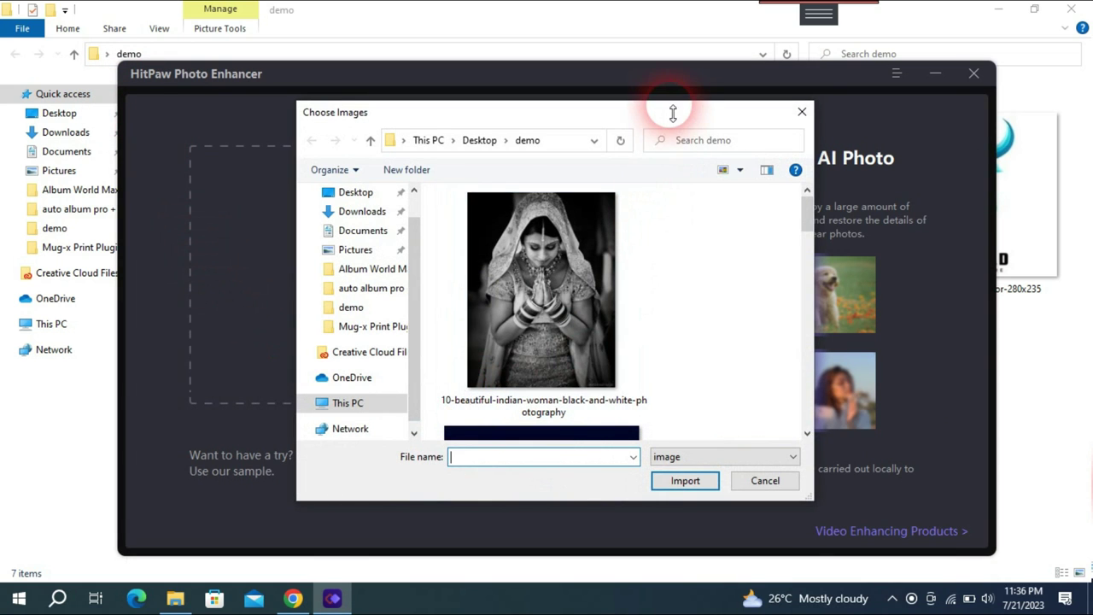
pyautogui.doubleClick(673, 113)
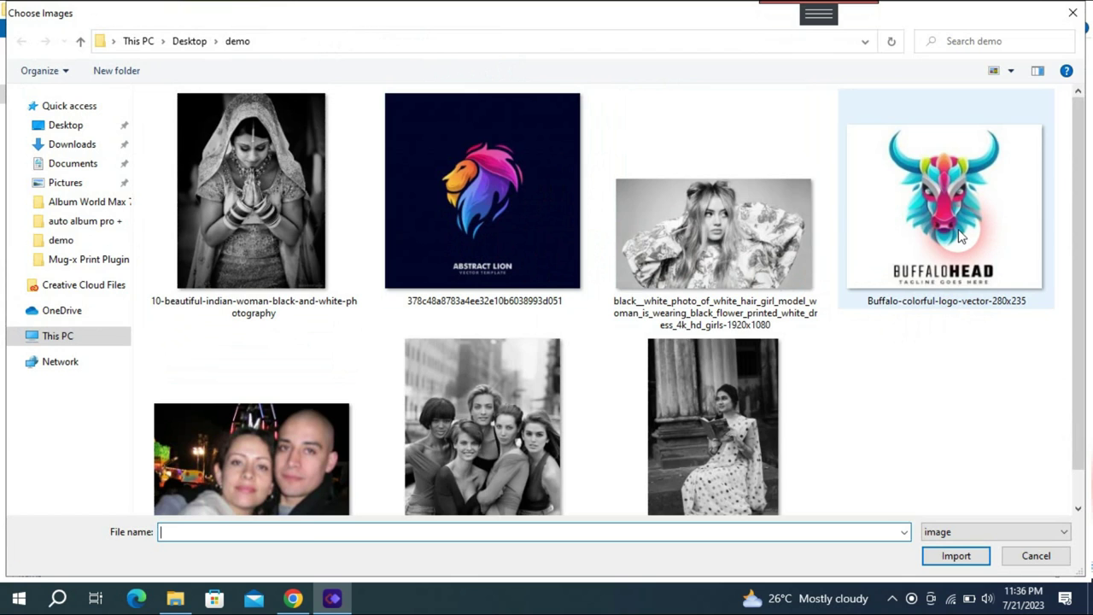
pyautogui.doubleClick(960, 238)
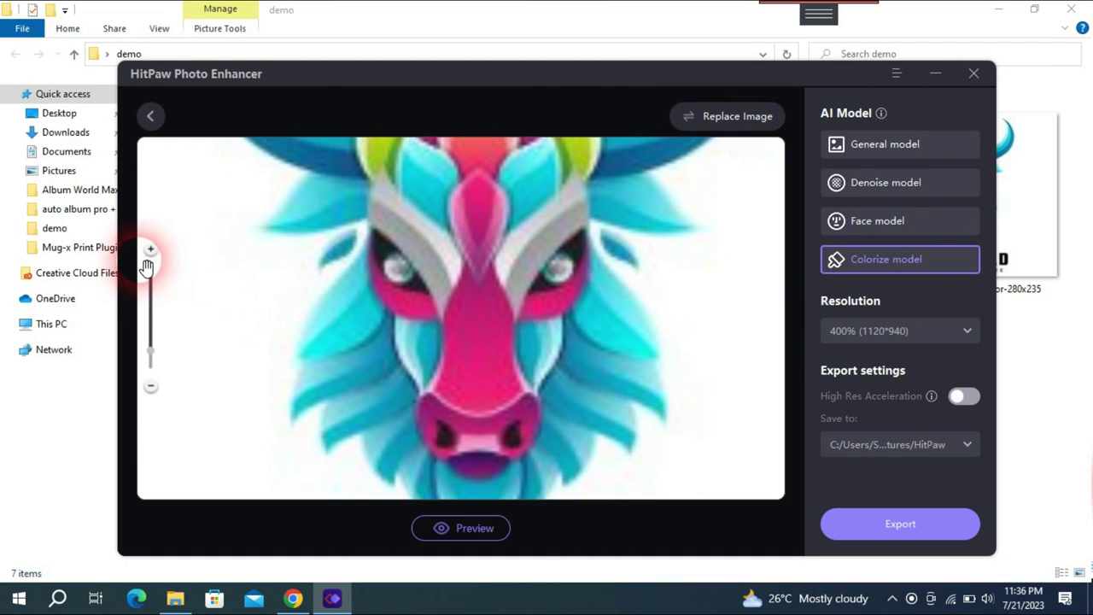
pyautogui.click(155, 255)
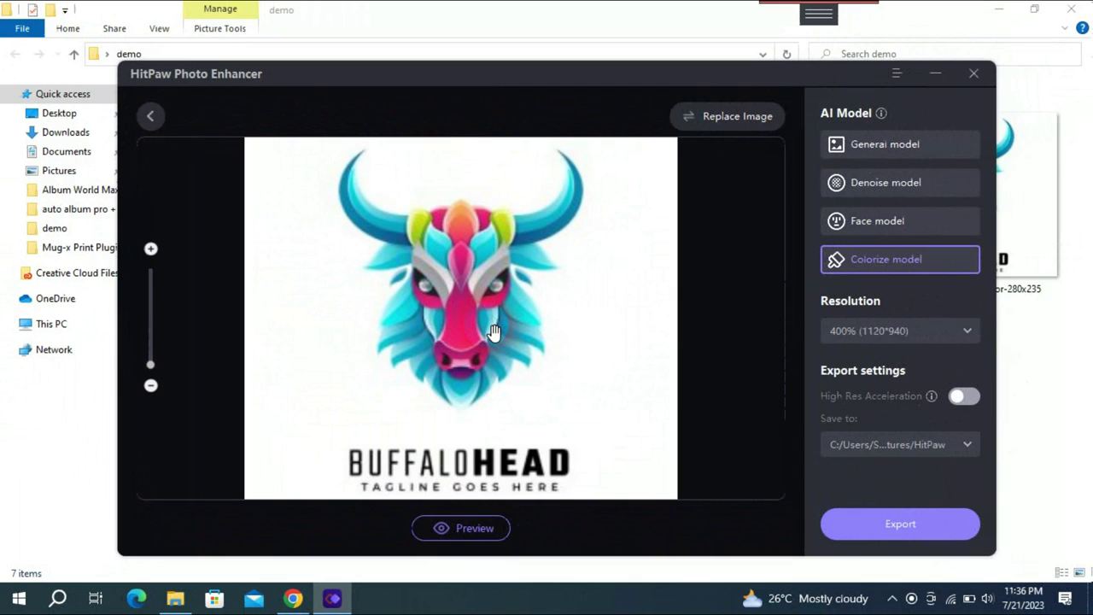
pyautogui.click(883, 151)
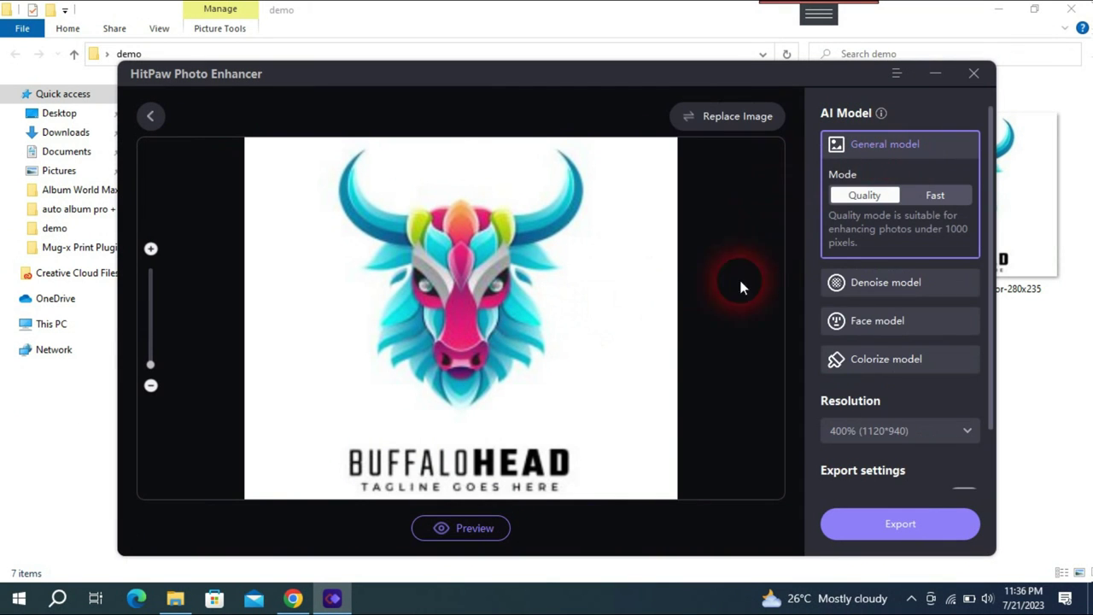
# - Preview the logo upscaled to 1120×940 and zoom through the before/after comparison
pyautogui.click(482, 536)
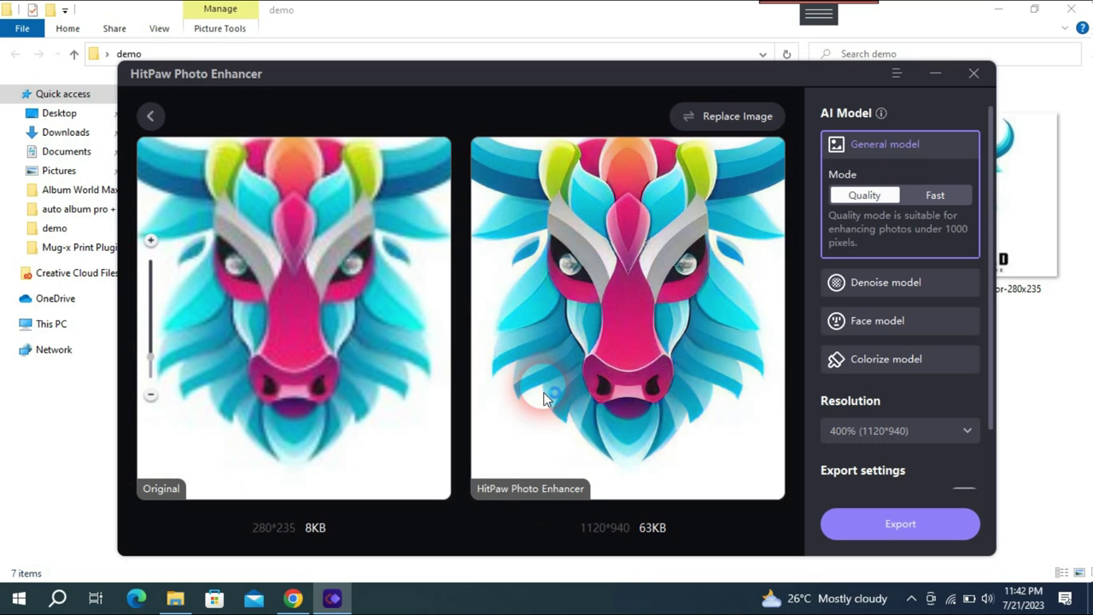
pyautogui.scroll(1, 515, 307)
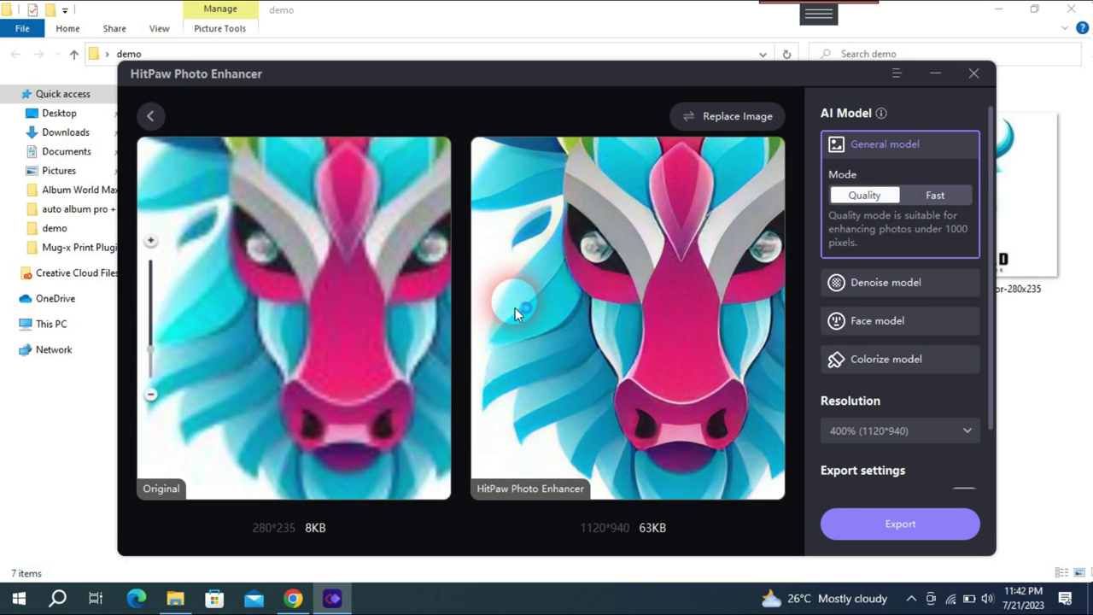
pyautogui.scroll(2, 515, 308)
pyautogui.scroll(2, 515, 308)
pyautogui.scroll(1, 515, 307)
pyautogui.scroll(-6, 515, 308)
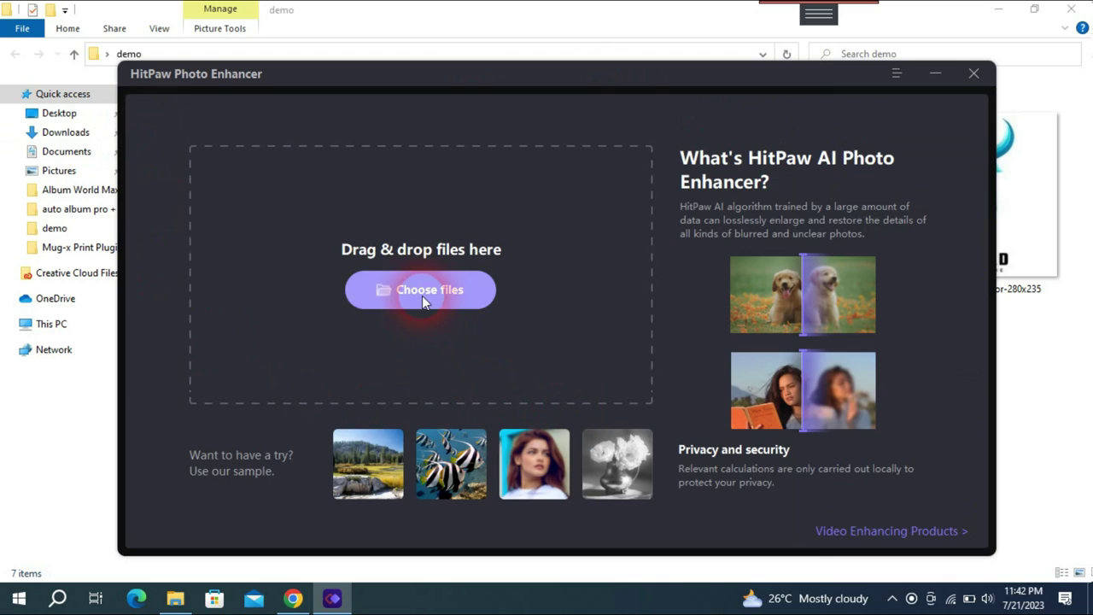
# - Load the black-and-white model photo and switch to the Colorize model at 400%
pyautogui.click(624, 358)
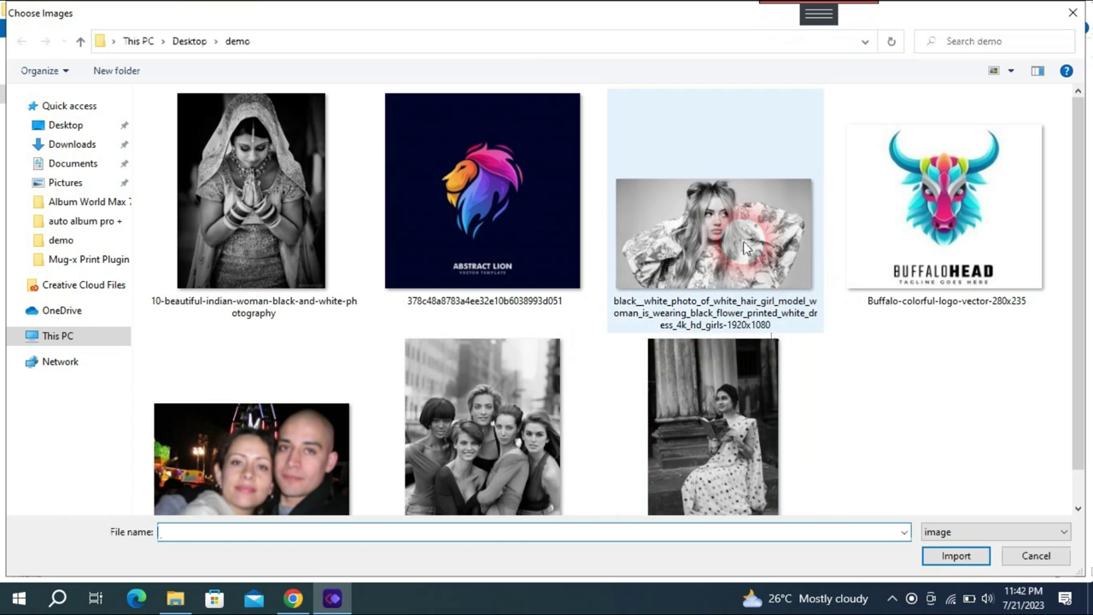
pyautogui.doubleClick(718, 273)
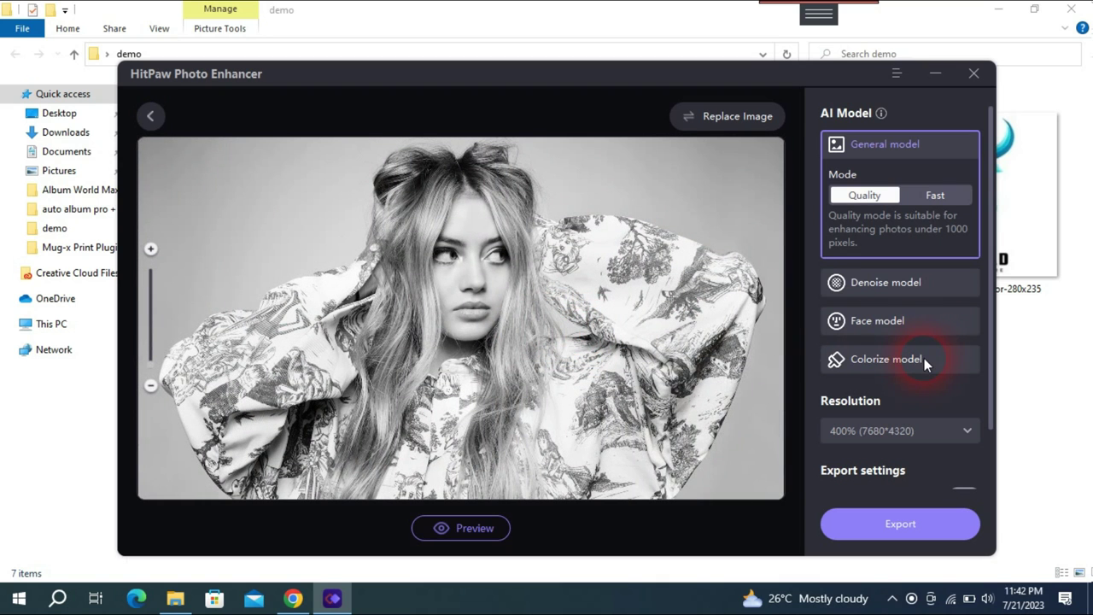
pyautogui.click(925, 358)
# - Generate the 7680×4320 colorized preview, inspect the patterned shirt, and return home
pyautogui.click(511, 529)
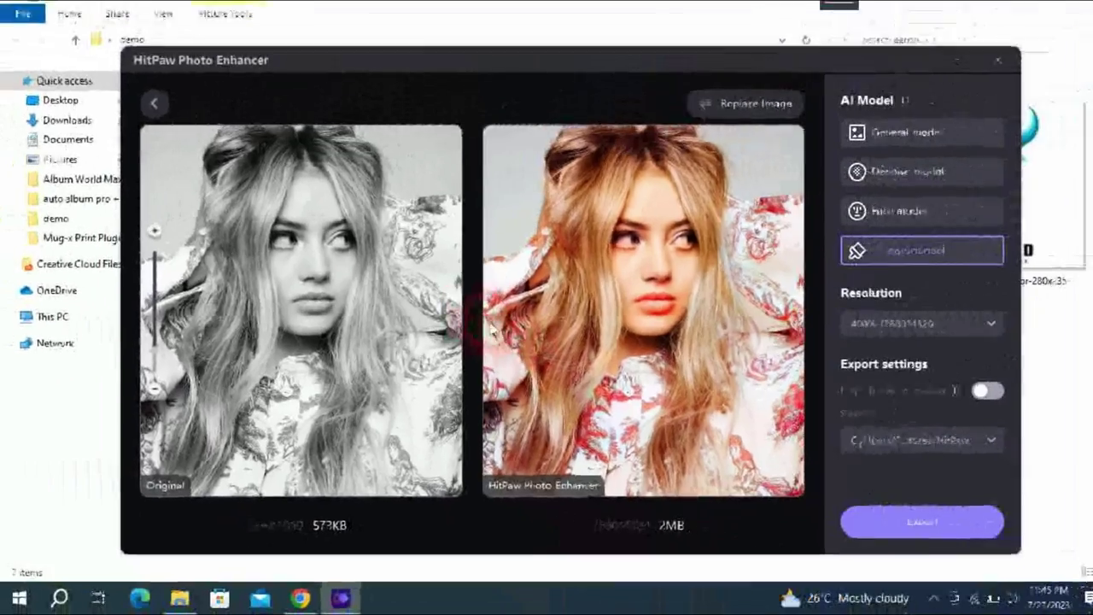
pyautogui.scroll(2, 478, 336)
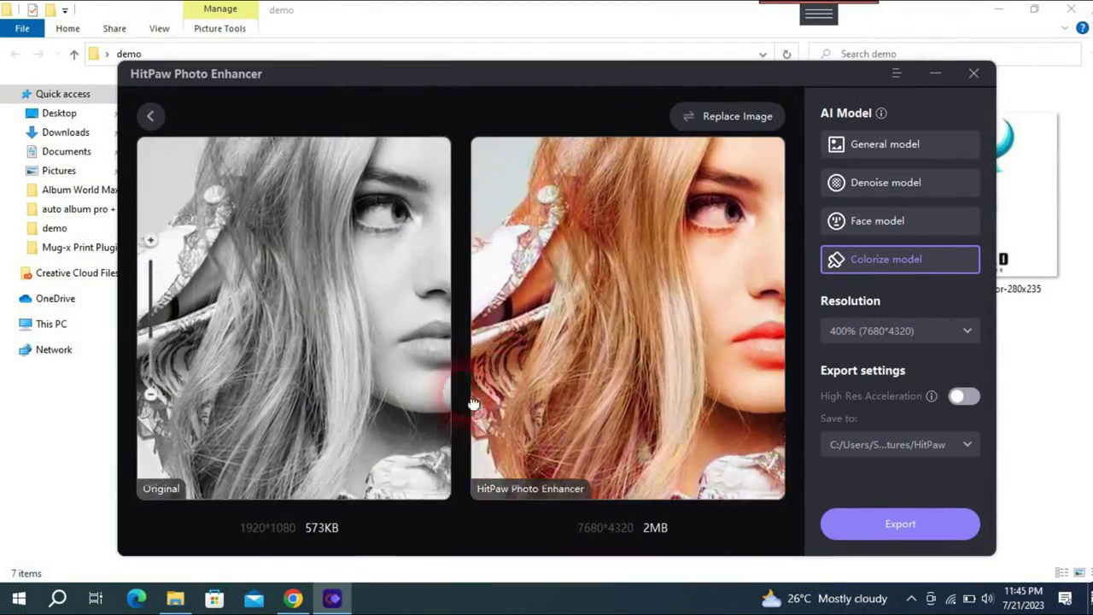
pyautogui.scroll(3, 378, 402)
pyautogui.moveTo(358, 340)
pyautogui.mouseDown()
pyautogui.moveTo(404, 251)
pyautogui.moveTo(458, 365)
pyautogui.mouseUp()
pyautogui.scroll(-1, 513, 265)
pyautogui.scroll(-1, 525, 299)
pyautogui.scroll(-1, 538, 333)
pyautogui.scroll(-1, 552, 363)
pyautogui.scroll(-2, 552, 363)
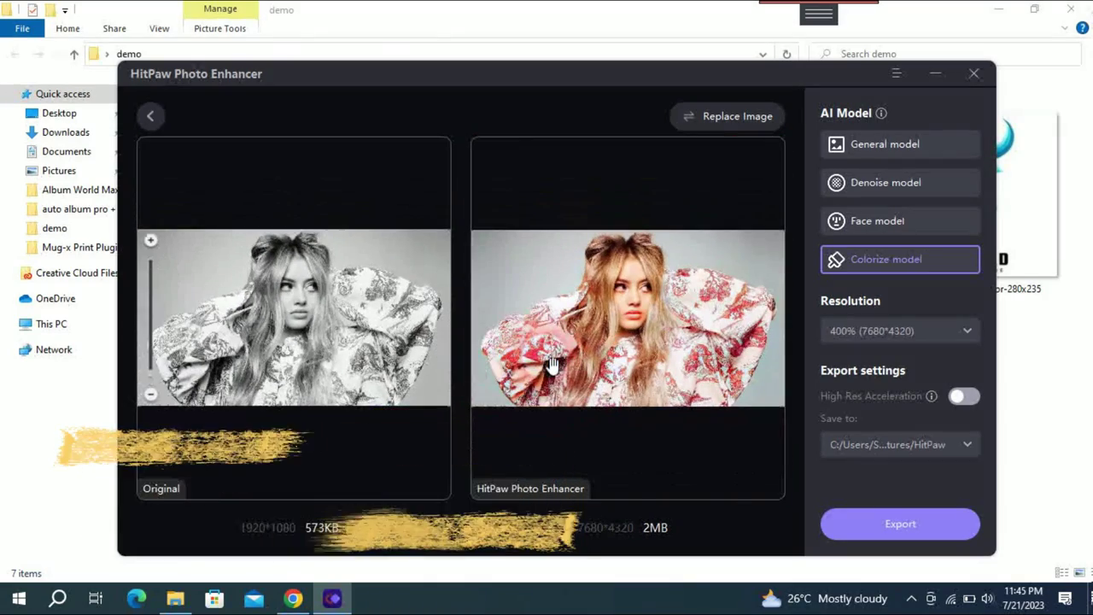
pyautogui.click(134, 126)
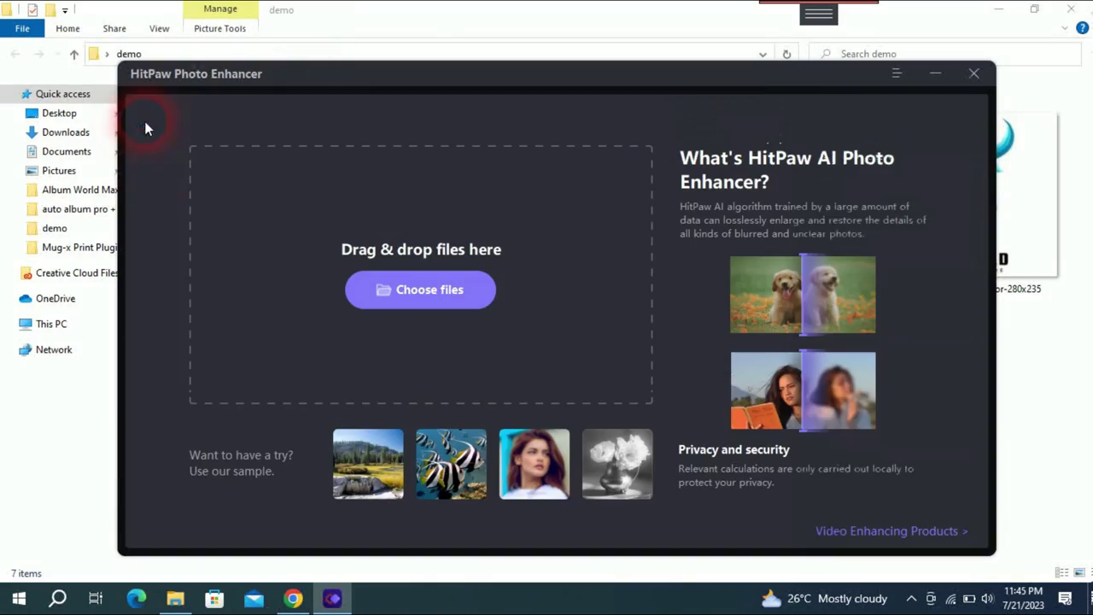
# - Load the blurry couple photo and preview it with the Face model in Sharp mode
pyautogui.click(478, 300)
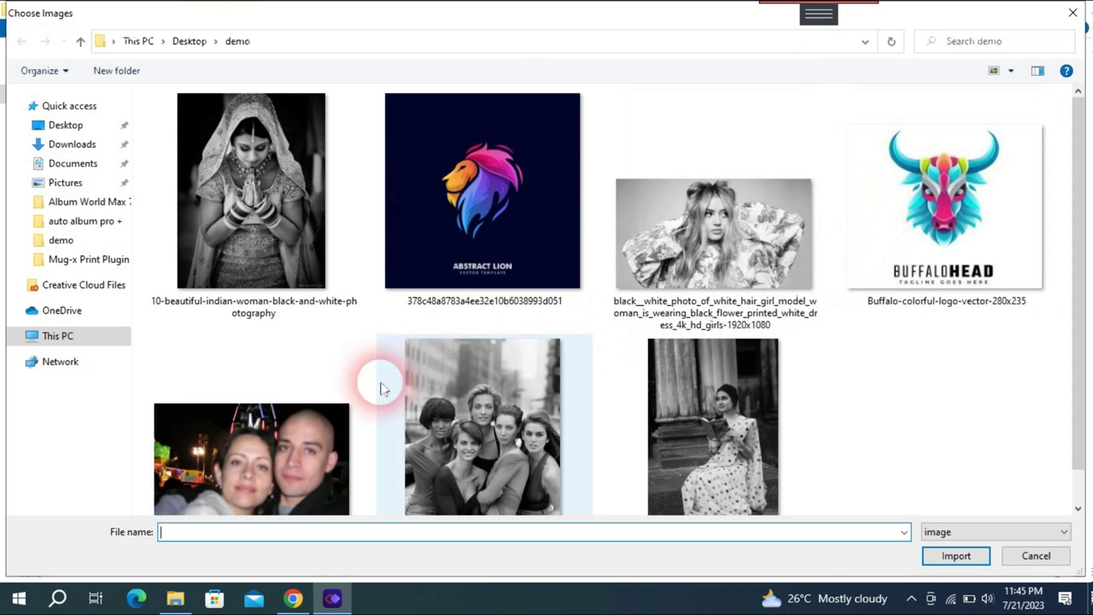
pyautogui.scroll(-1, 354, 437)
pyautogui.doubleClick(257, 446)
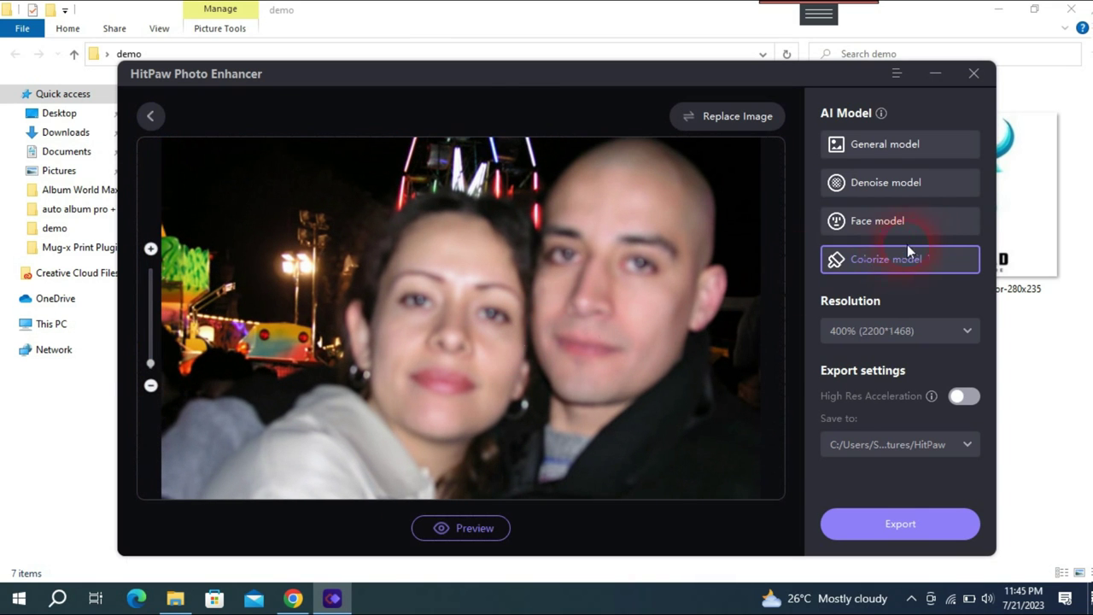
pyautogui.click(894, 229)
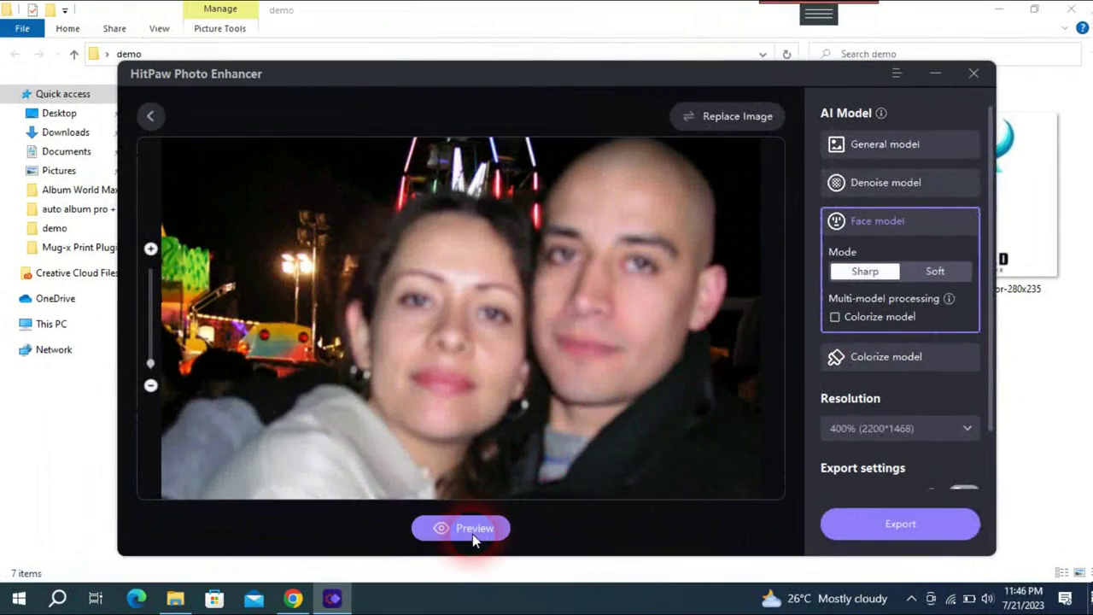
pyautogui.click(472, 528)
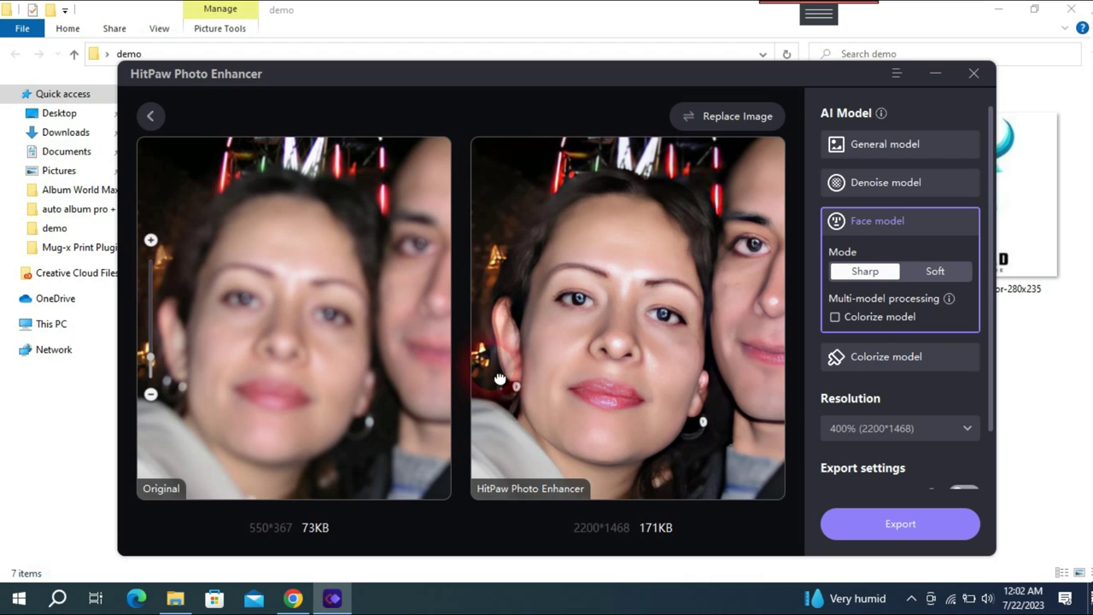
# - Pan the comparison previews to inspect the sharpened faces of the couple at 2200×1468
pyautogui.moveTo(500, 379); pyautogui.dragTo(508, 382)
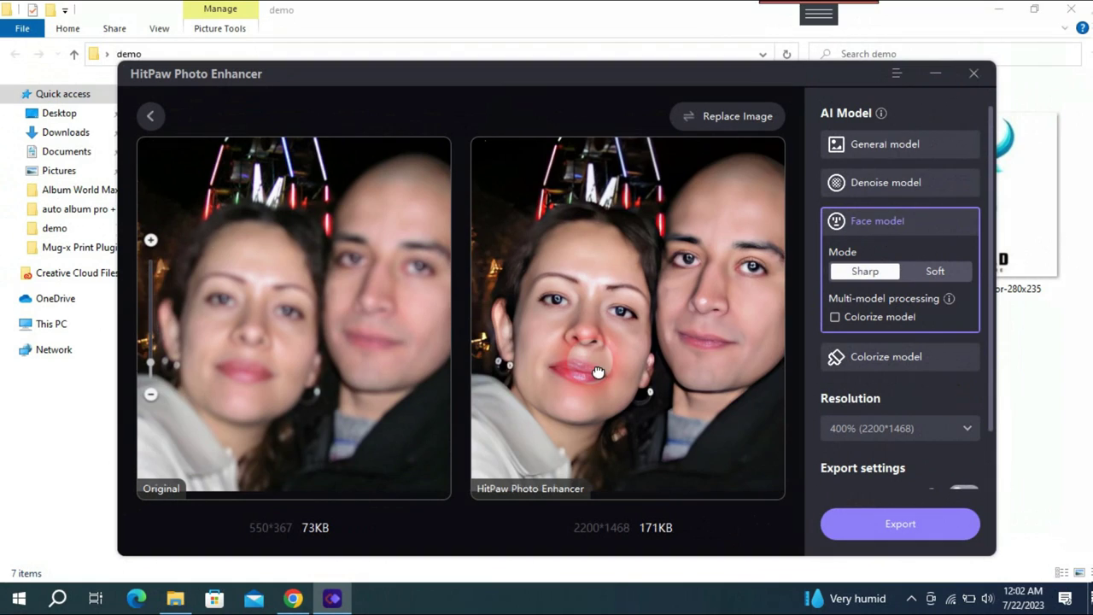
pyautogui.moveTo(598, 371); pyautogui.dragTo(569, 371)
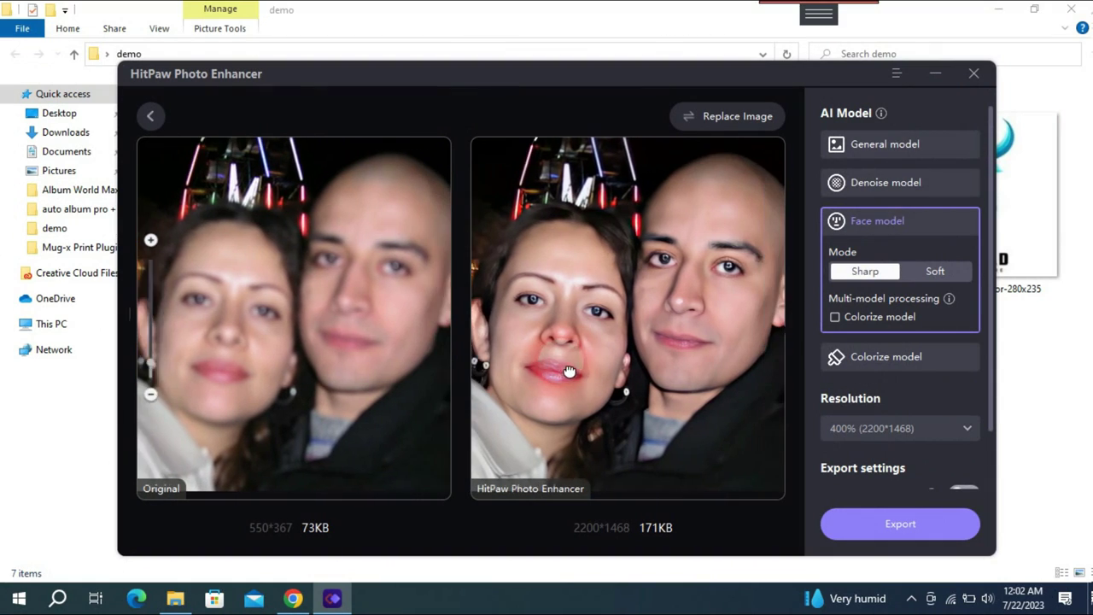
# - Leave the couple comparison and box-select all seven demo photos in the image chooser
pyautogui.click(149, 117)
pyautogui.click(450, 294)
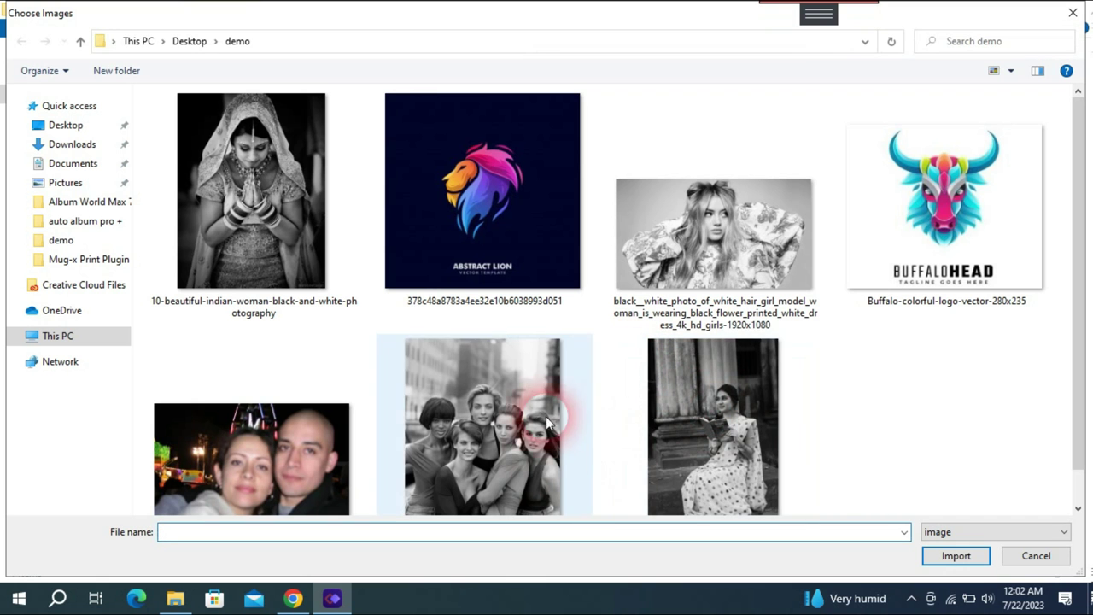
pyautogui.moveTo(907, 444); pyautogui.dragTo(337, 183)
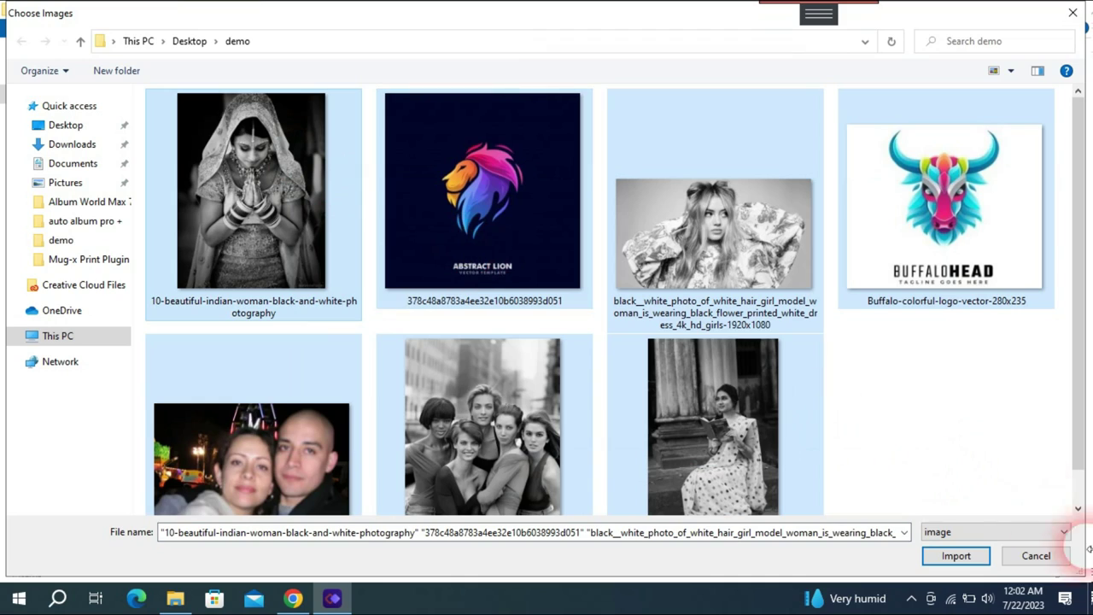